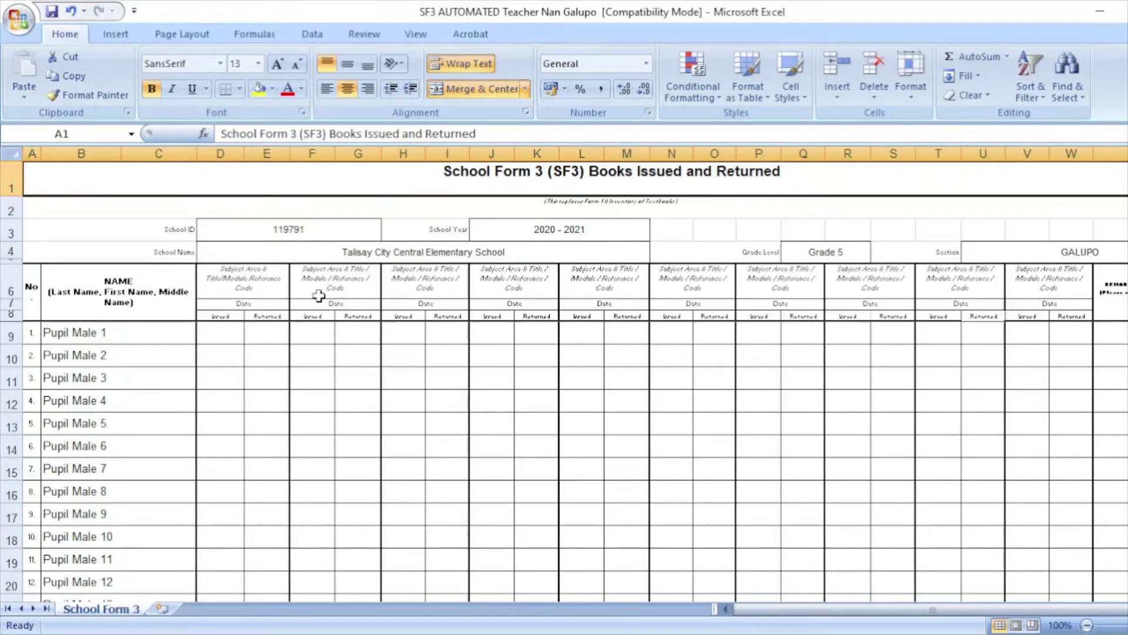
Review the first subject's title and reference code heading, its Issued and Returned columns, and the first male pupil's Issued cell.
click(255, 291)
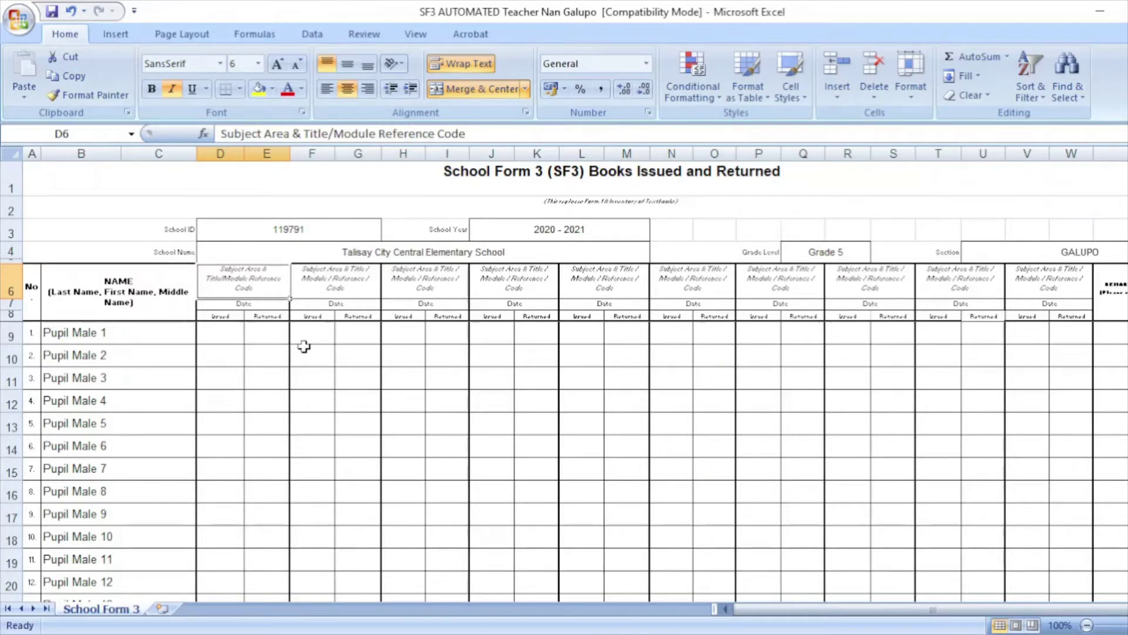
click(222, 316)
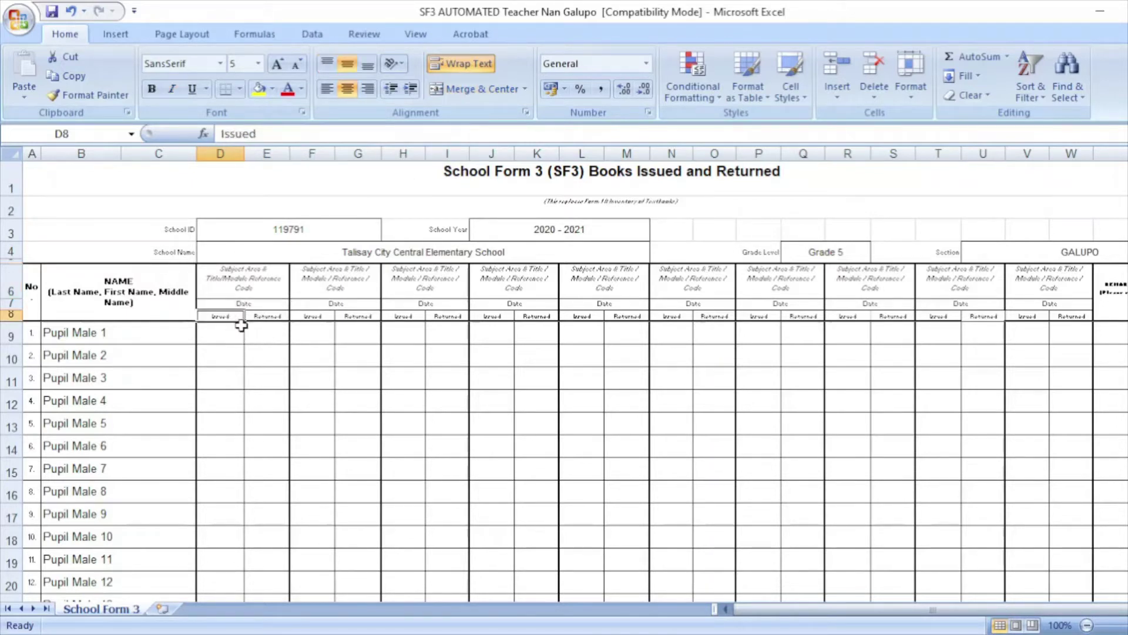
click(270, 316)
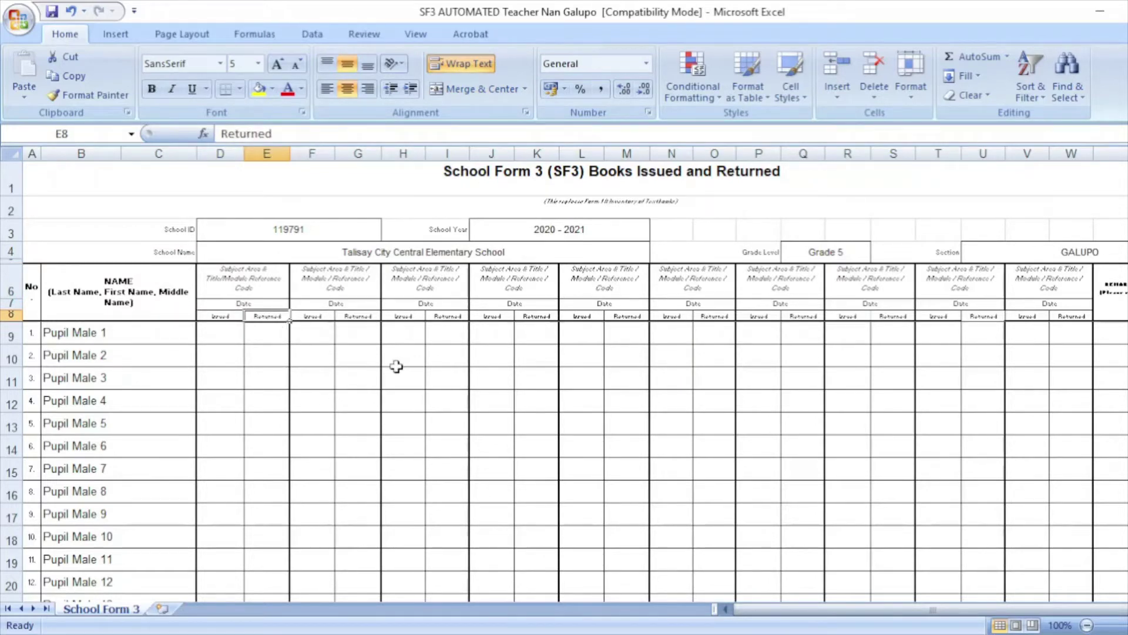
key(Left)
key(Down)
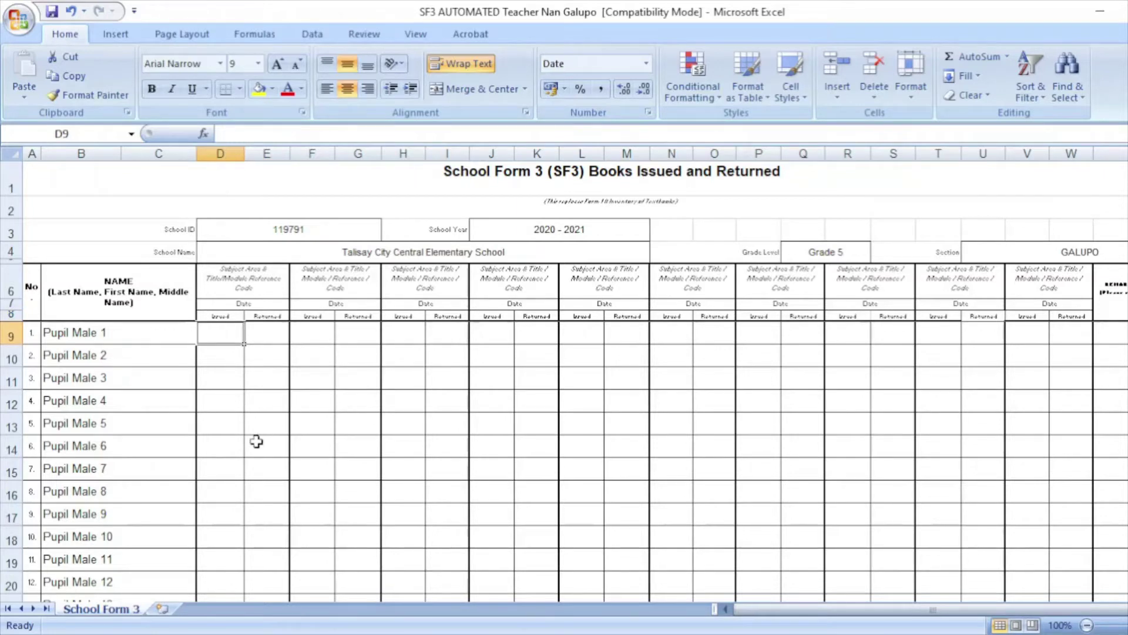
Enter =COUNTA(D9:D26) in the first Issued column of the TOTAL FOR MALE row, cell D27.
scroll(230, 441, down, 3)
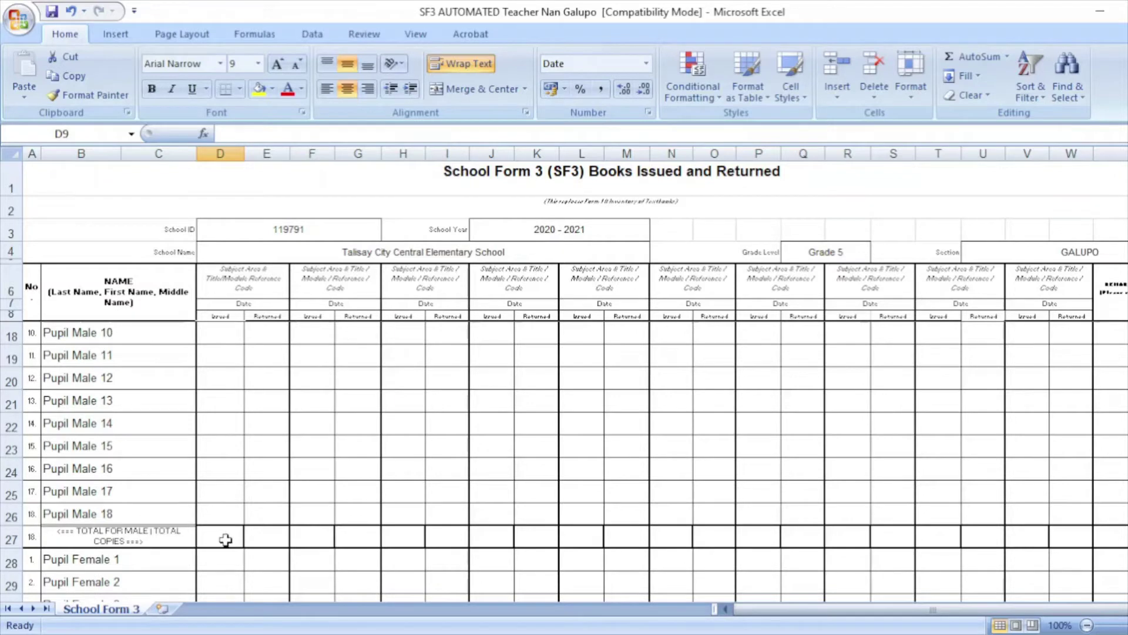
click(221, 539)
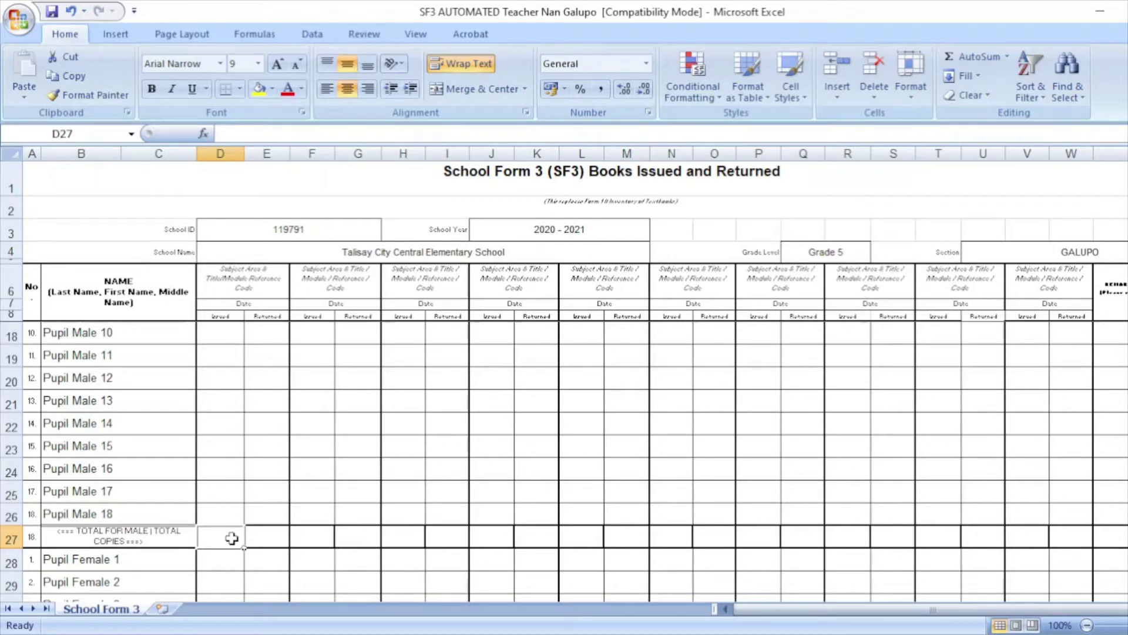
text(=)
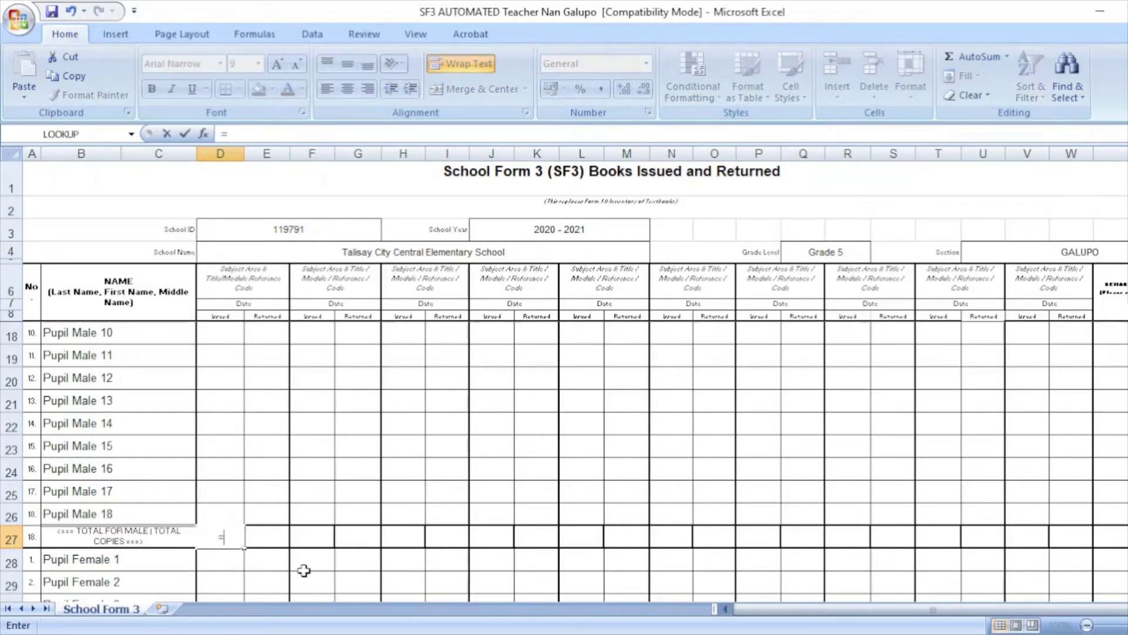
text(CO)
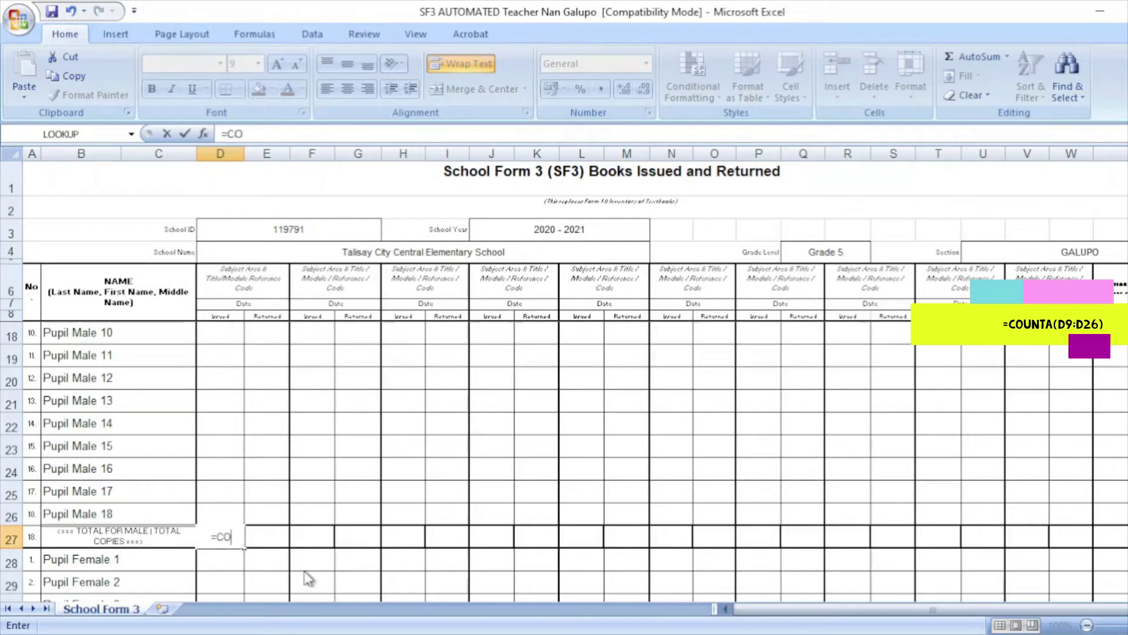
text(UNTA()
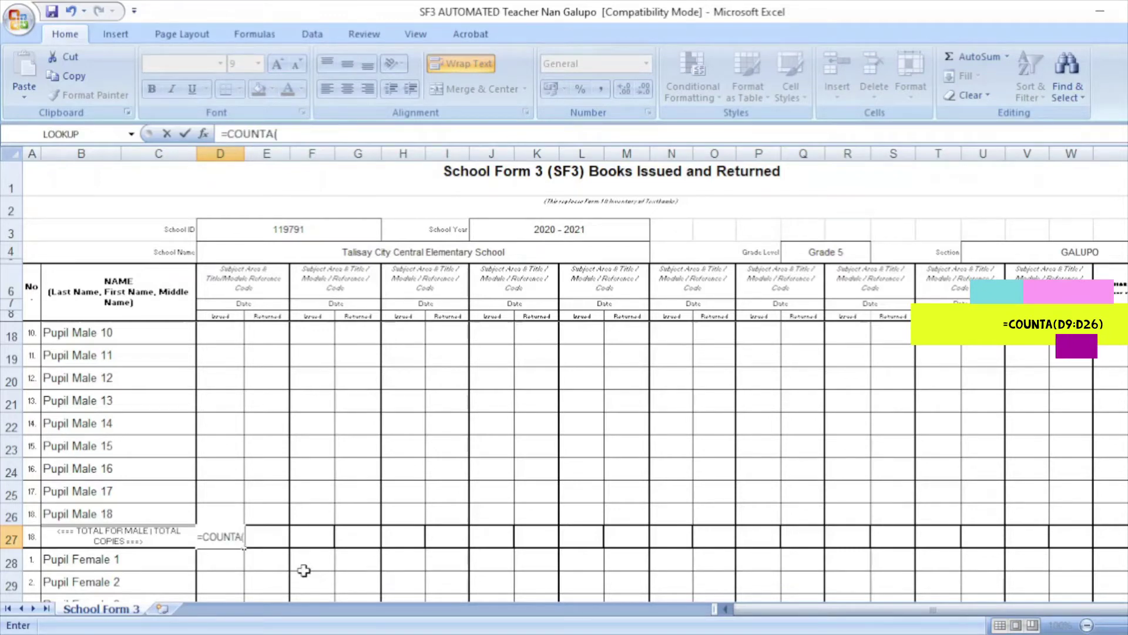
text(D)
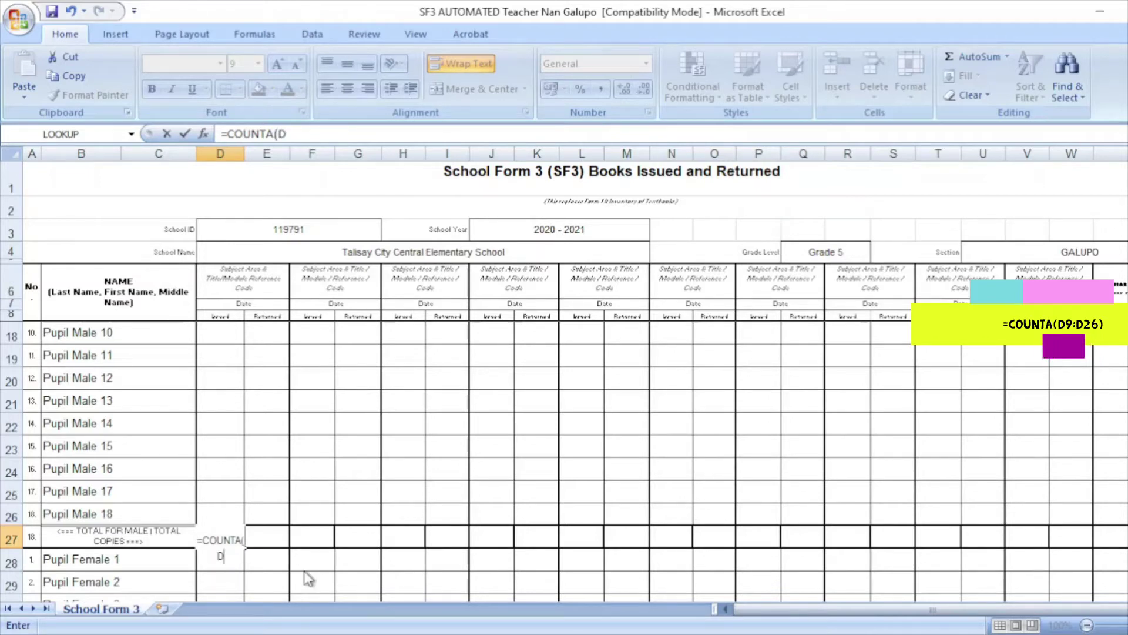
text(9:)
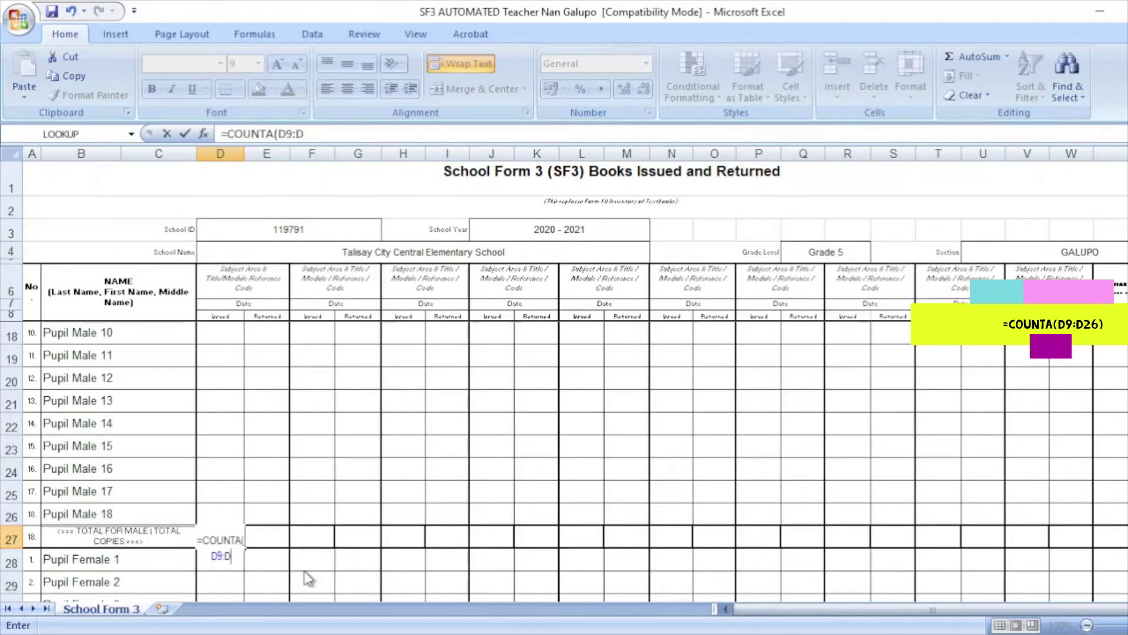
text(D26)
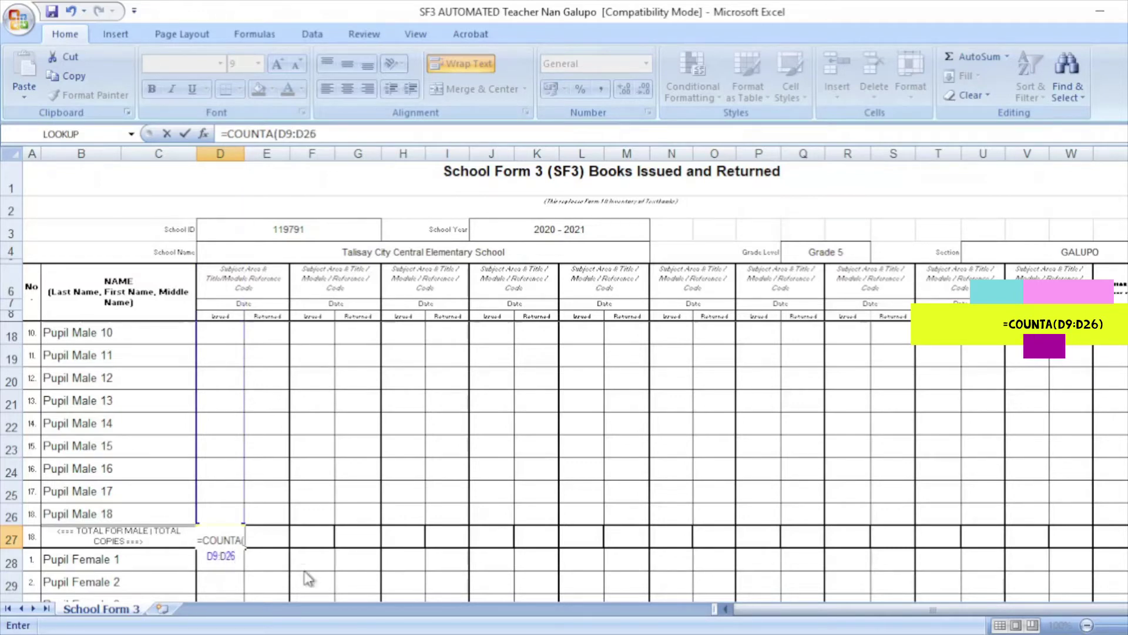
text())
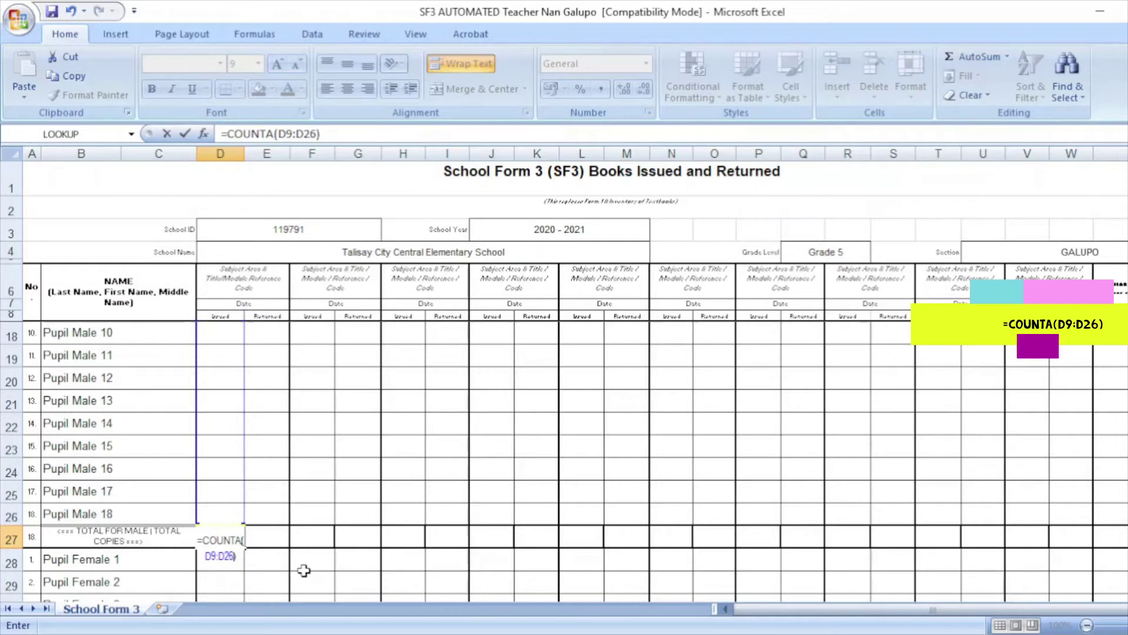
key(Return)
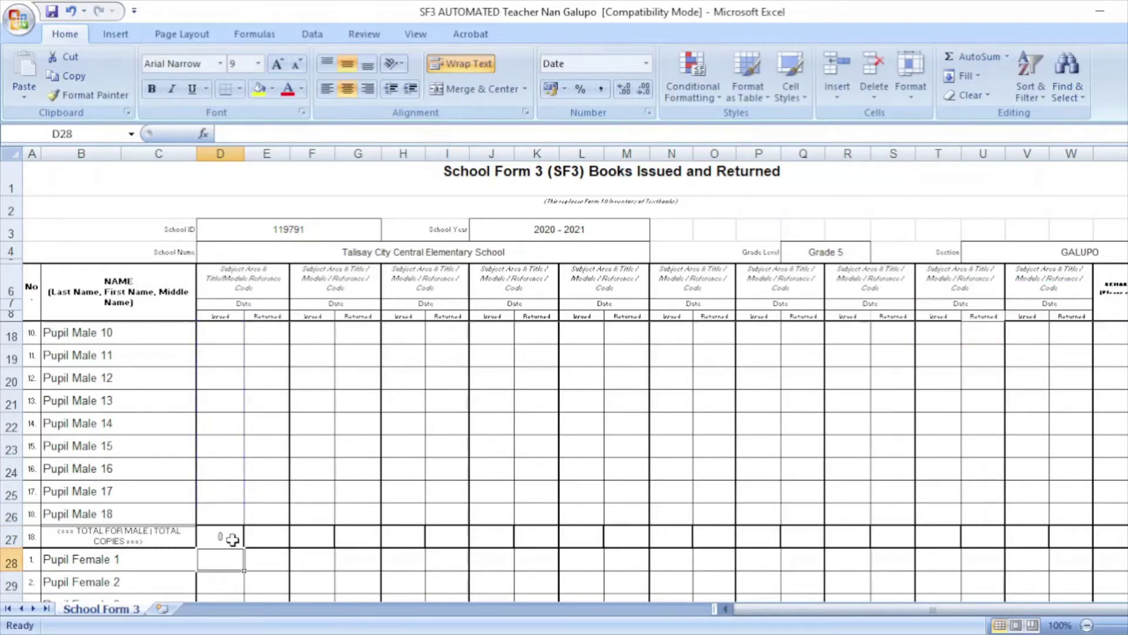
Check the male total's formula against the first and last male pupils' cells in the first Issued column.
click(222, 539)
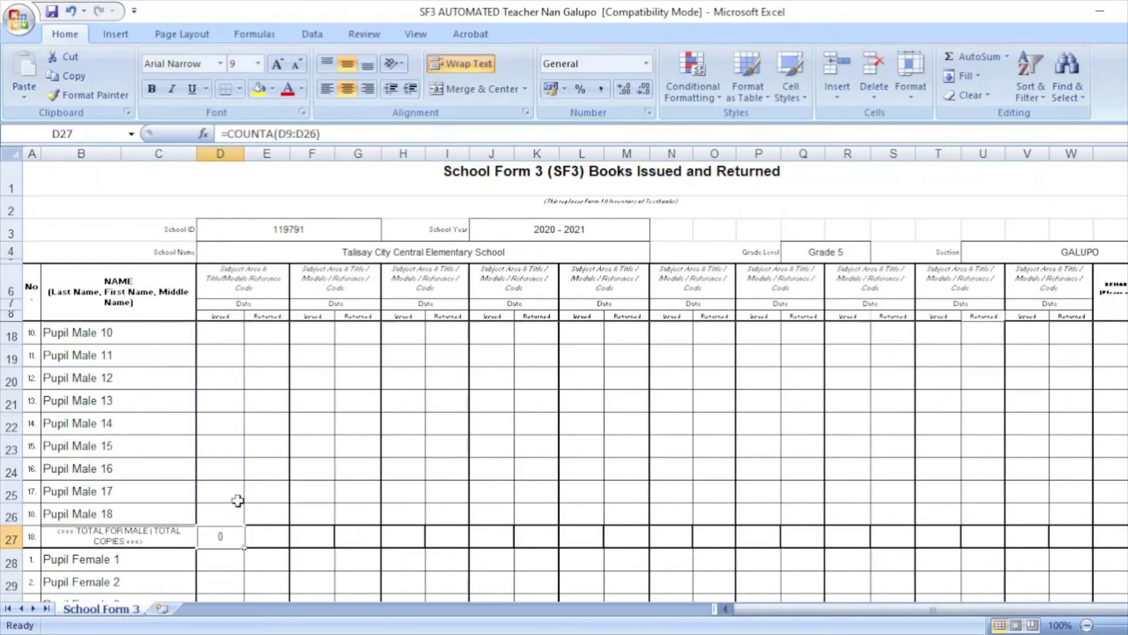
click(228, 331)
key(Up)
key(Up)
key(Up)
key(Up)
key(Up)
key(Up)
key(Up)
key(Up)
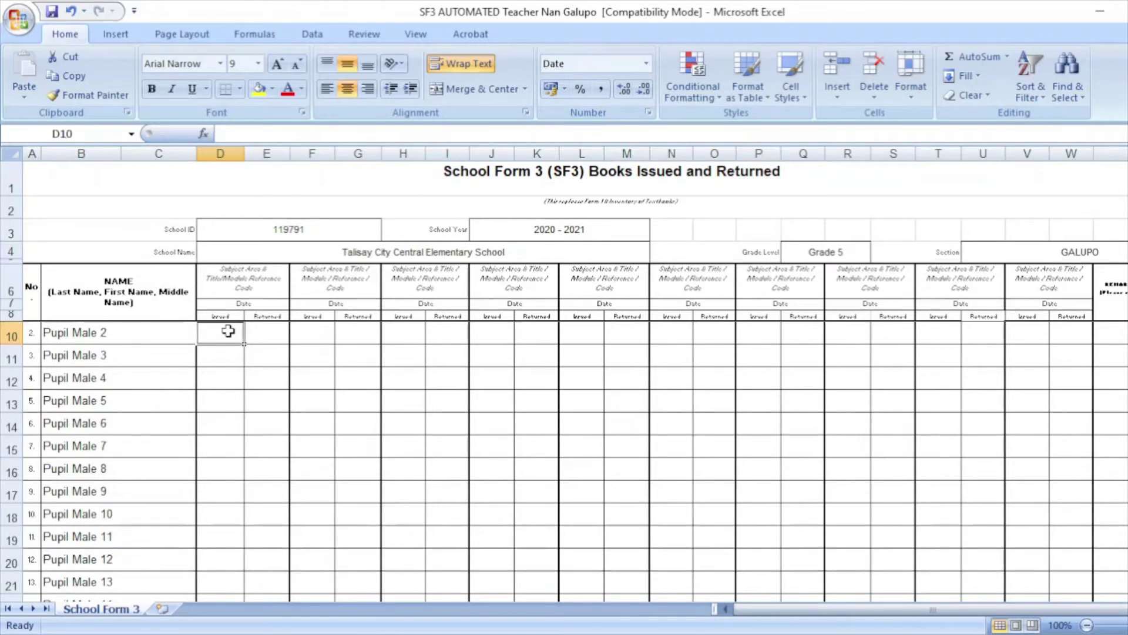
key(Up)
key(Up)
key(Down)
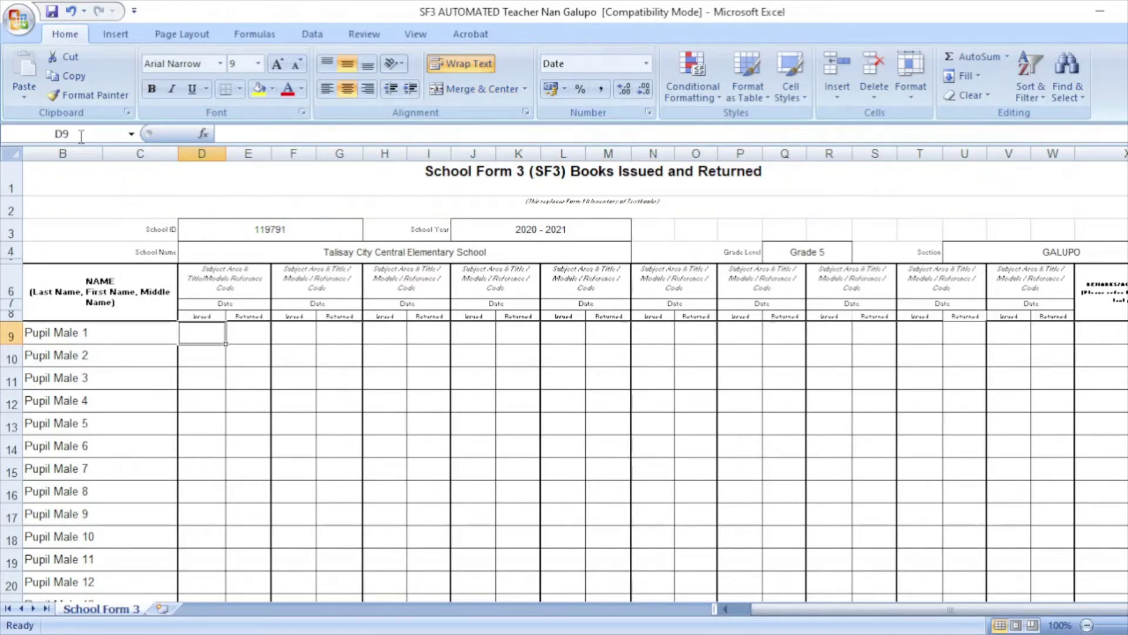
click(212, 563)
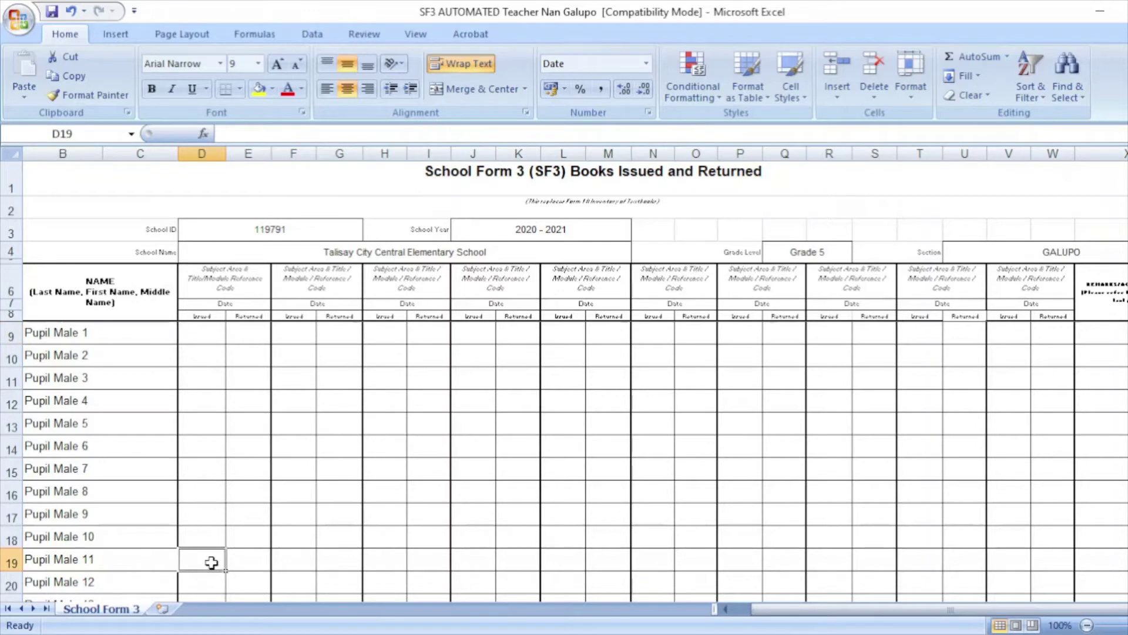
key(Down)
key(Down)
key(Down)
key(Down)
key(Down)
key(Down)
key(Down)
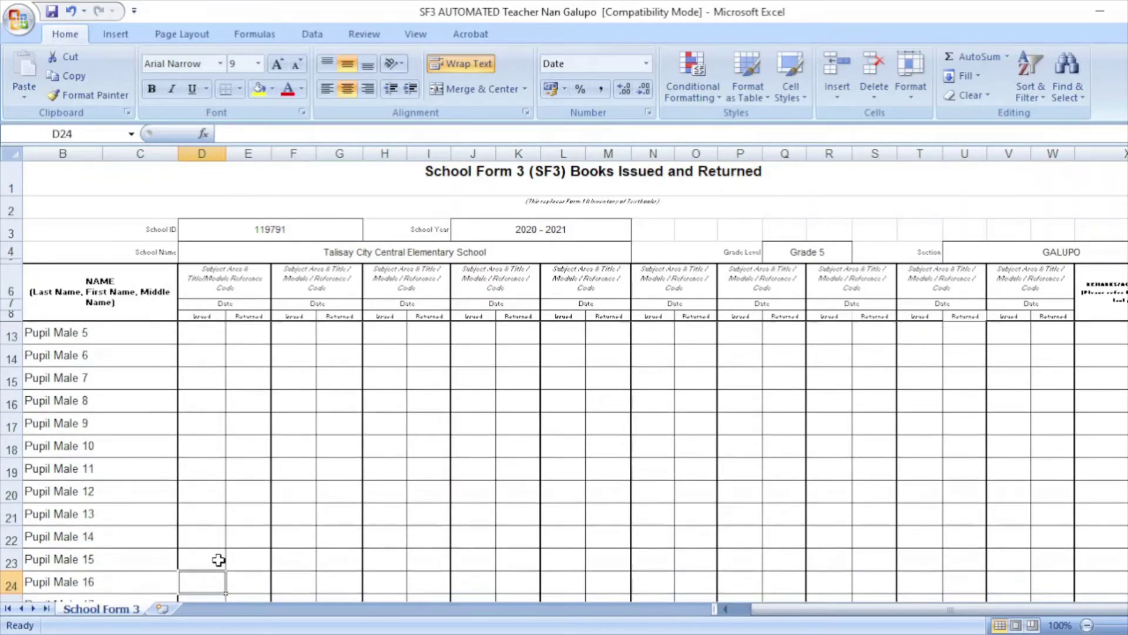
key(Down)
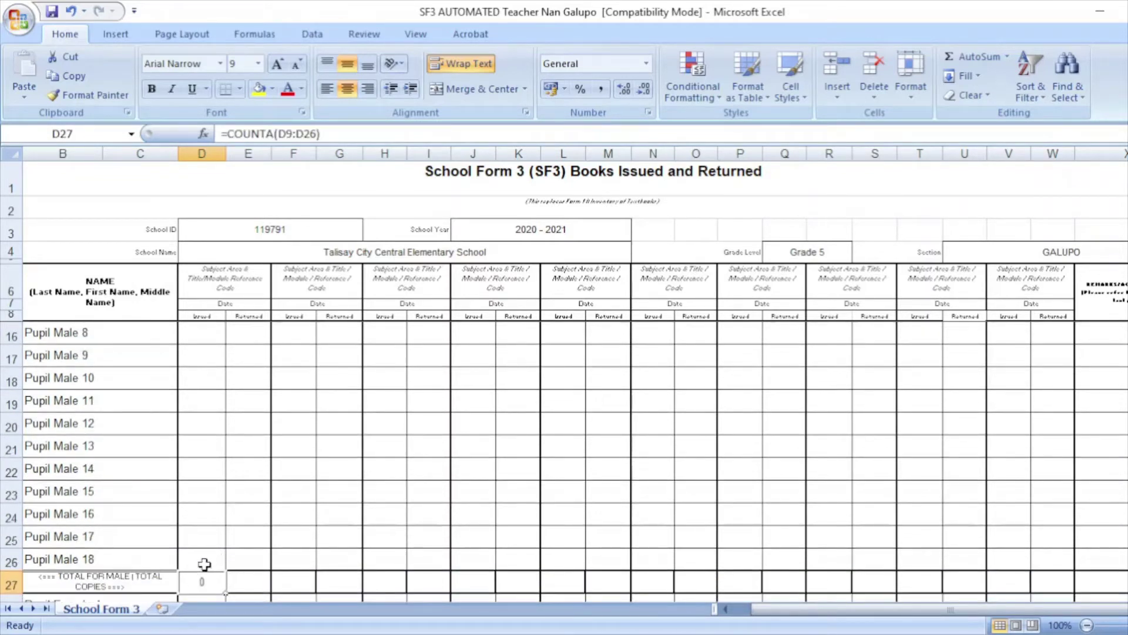
click(205, 558)
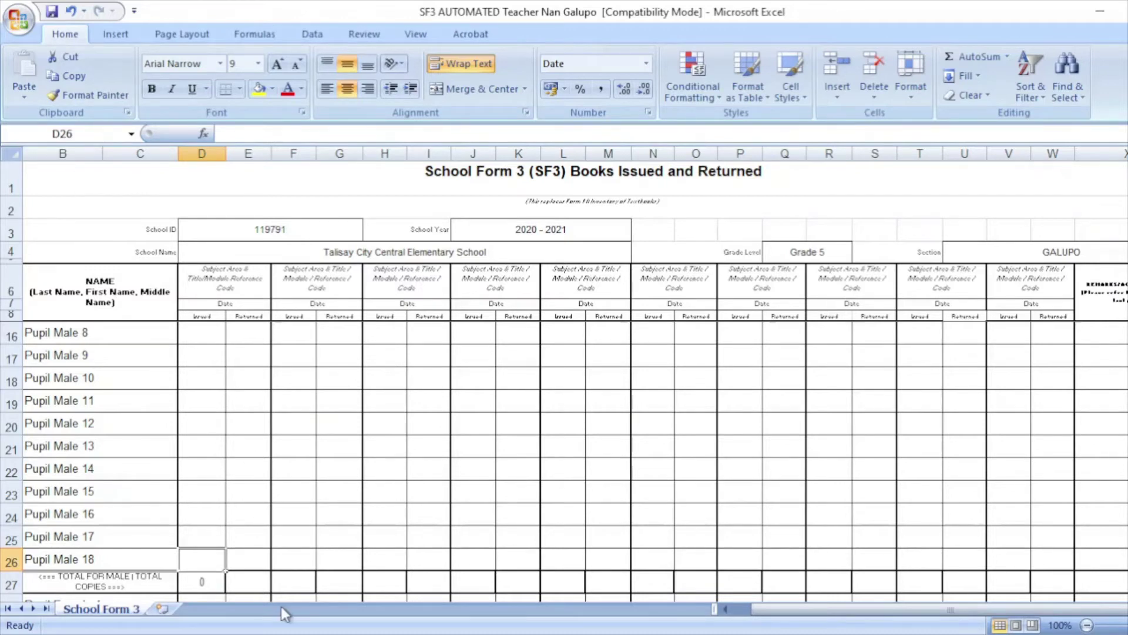
Examine the first Issued column from Pupil Female 1 to Pupil Female 22 to identify the female range's first and last cells.
key(Down)
key(Down)
key(Down)
key(Down)
key(Down)
key(Down)
key(Down)
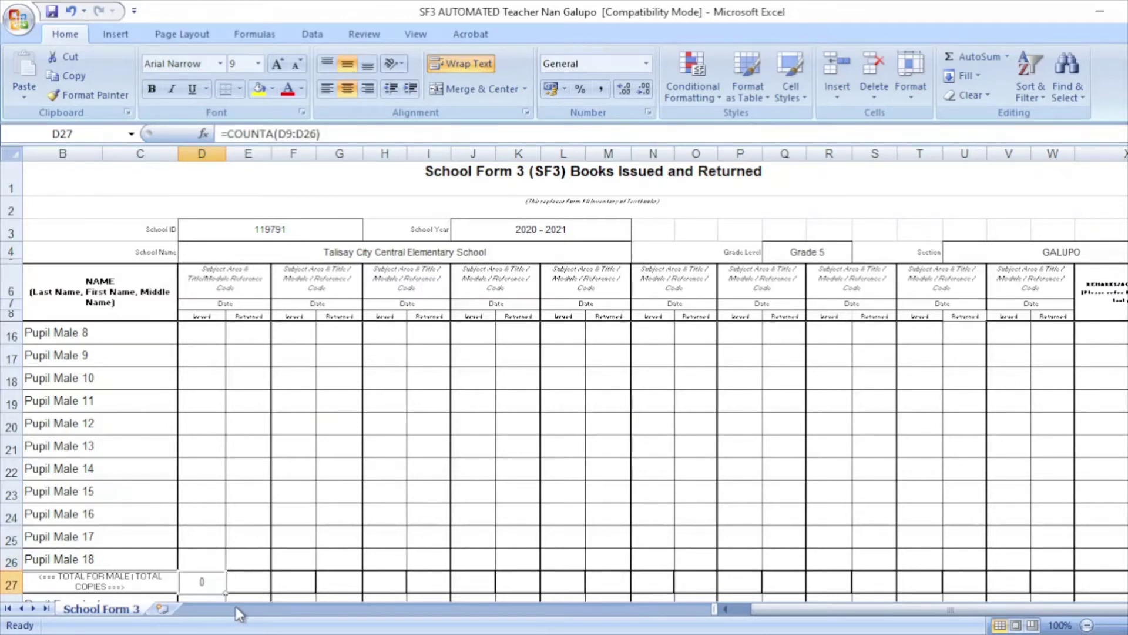
key(Down)
key(Down)
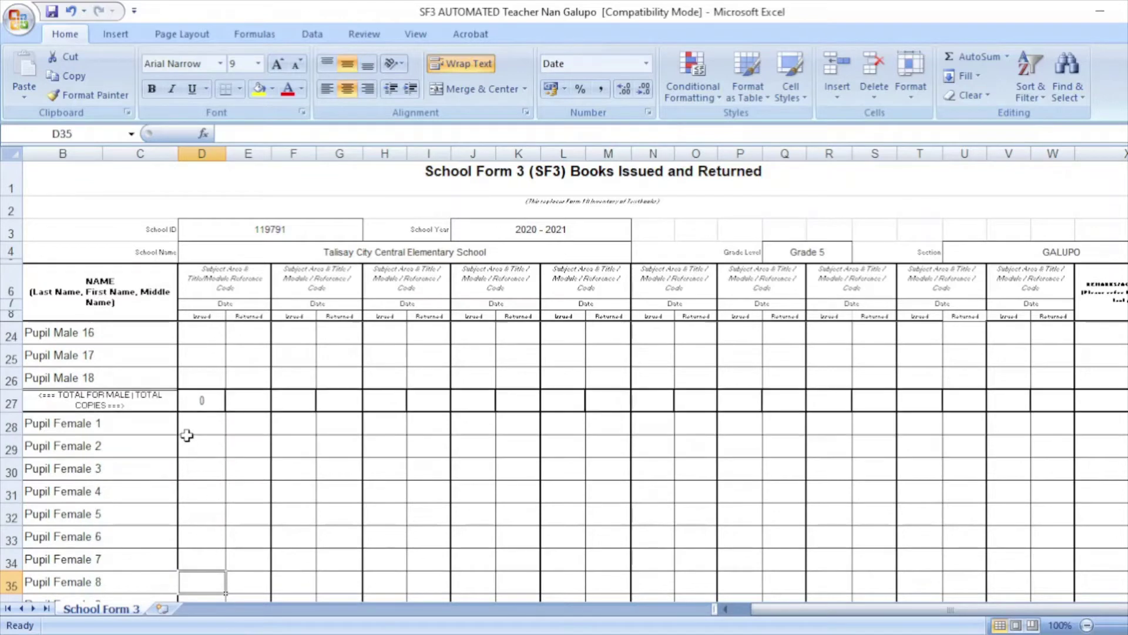
click(200, 428)
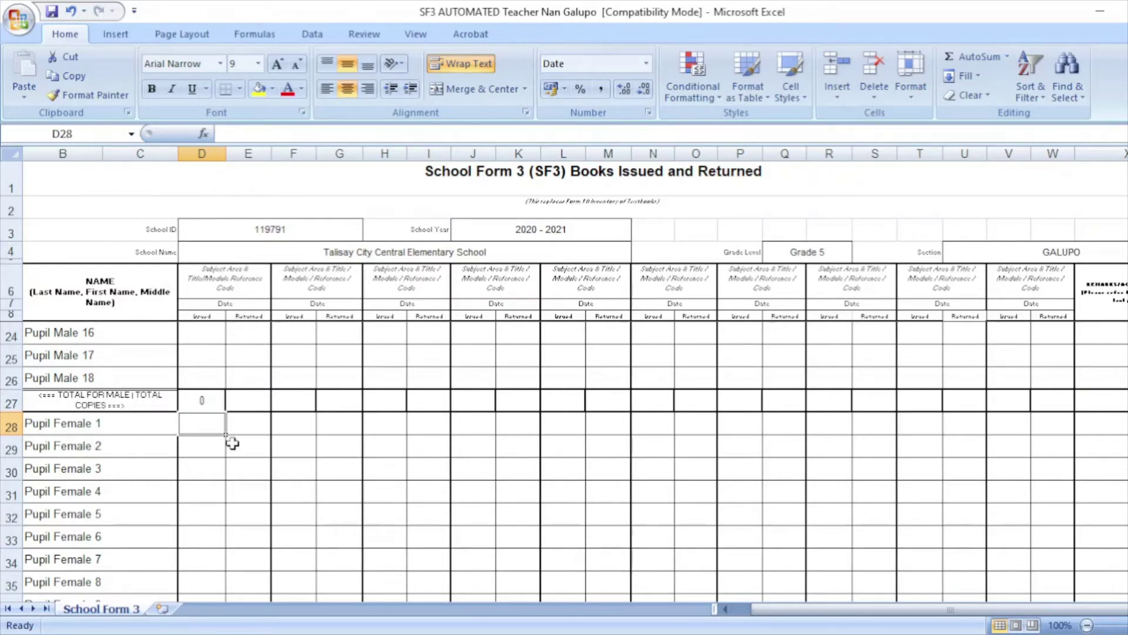
key(Down)
key(Down)
key(Down)
key(Down)
key(Down)
key(Down)
key(Down)
key(Down)
key(Down)
key(Down)
key(Down)
key(Down)
key(Down)
key(Down)
key(Down)
key(Down)
key(Down)
key(Down)
key(Down)
key(Down)
key(Down)
key(Down)
key(Down)
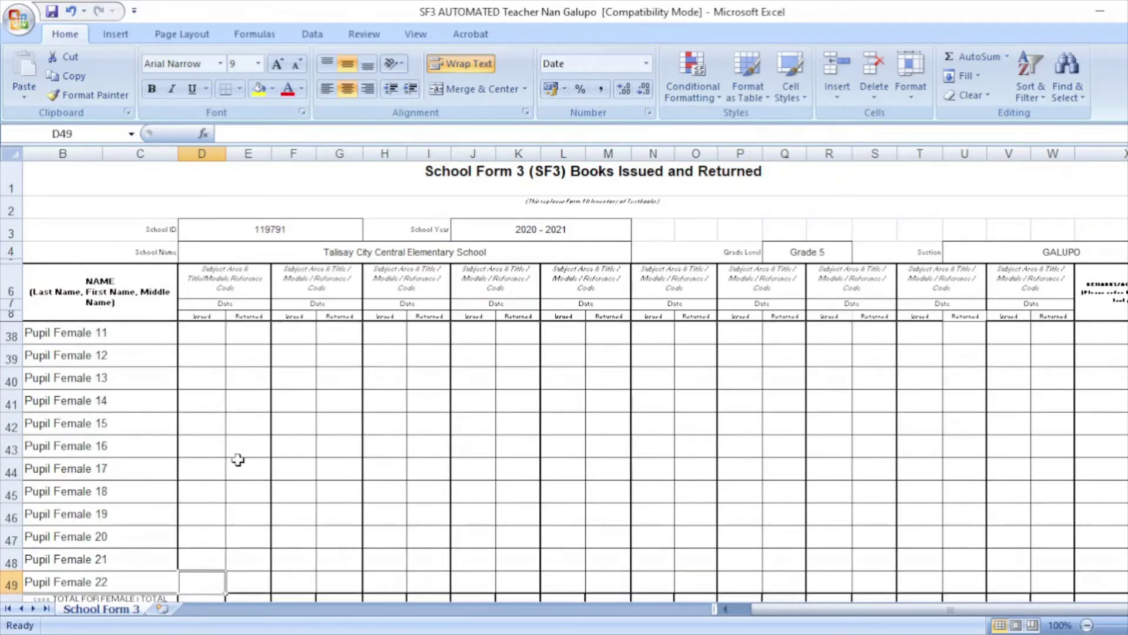
click(209, 538)
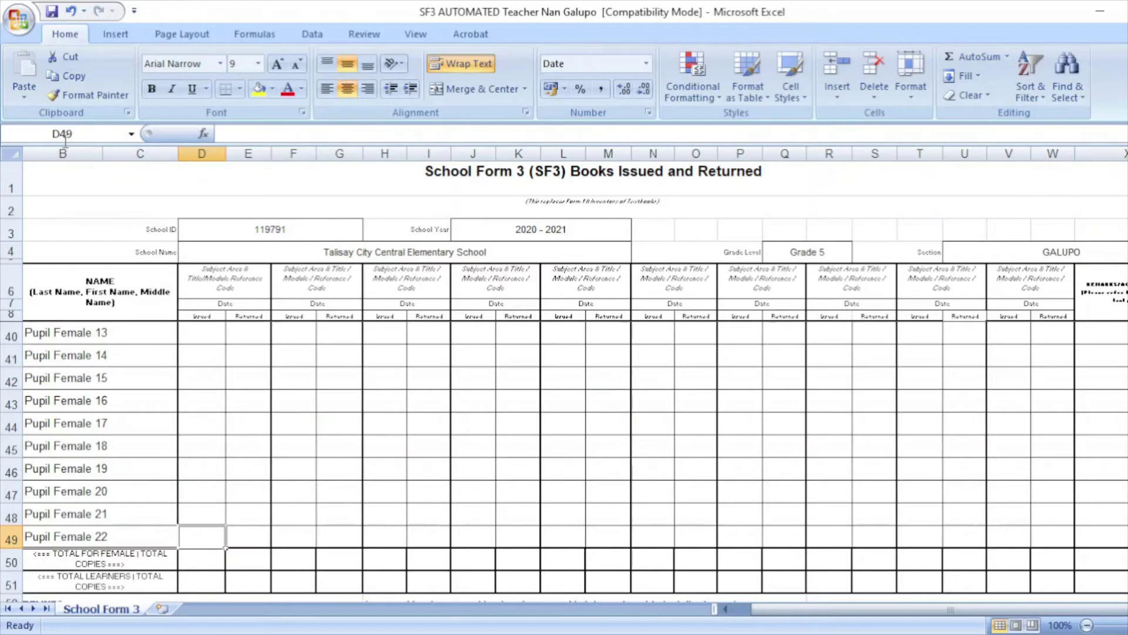
Enter =COUNTA(D28:D49) in the first Issued column of the TOTAL FOR FEMALE row, cell D50.
click(201, 558)
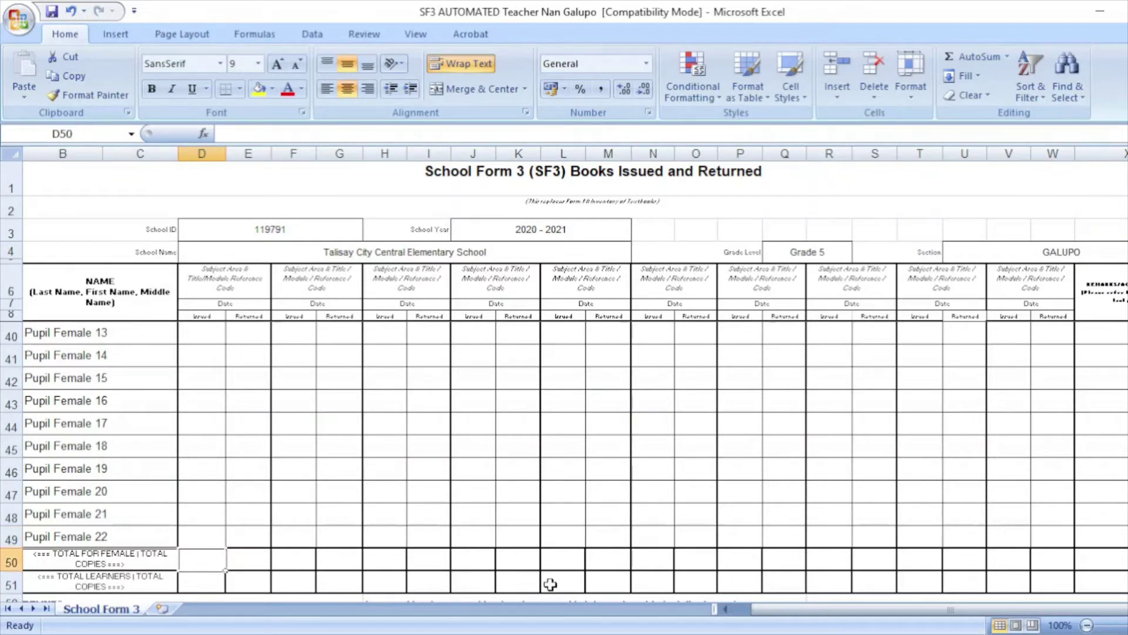
text(=)
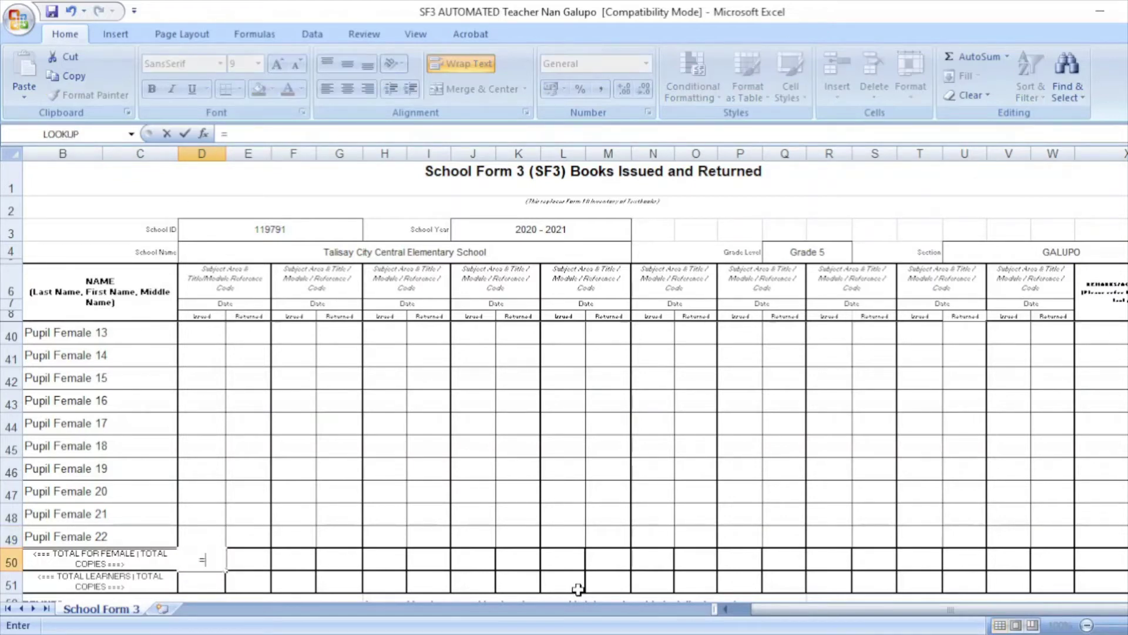
text(COUNT)
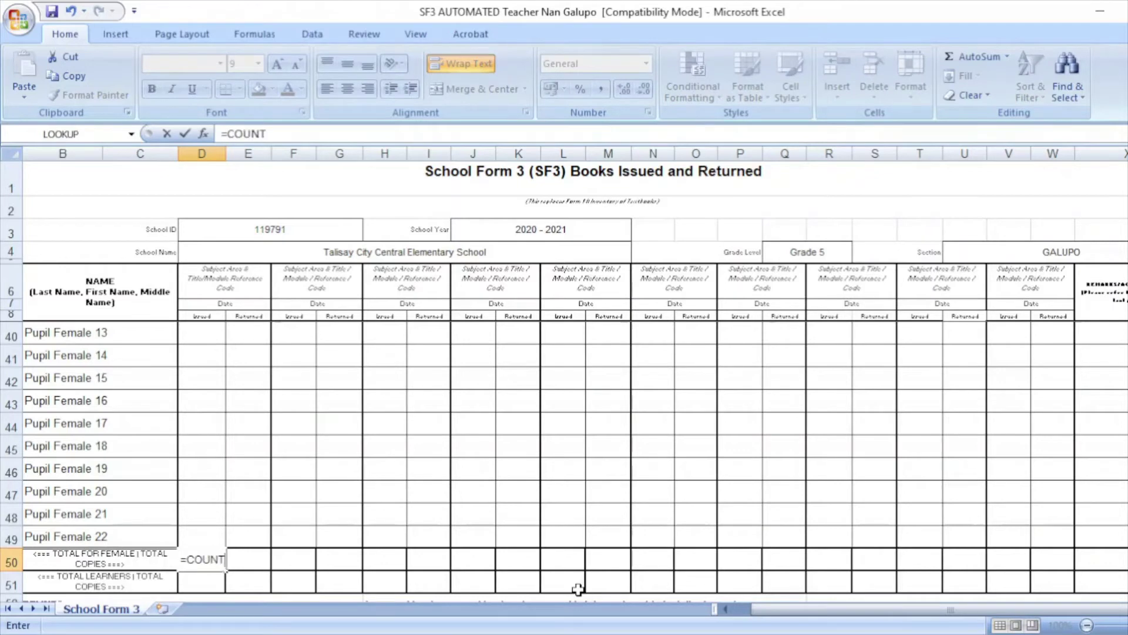
text(A()
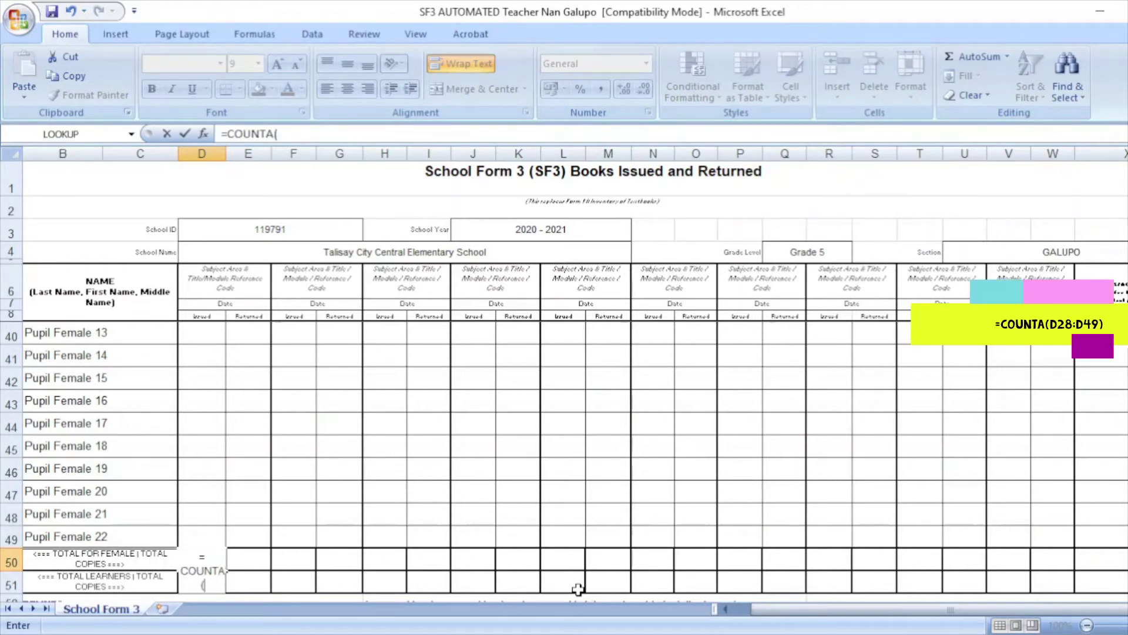
text(D)
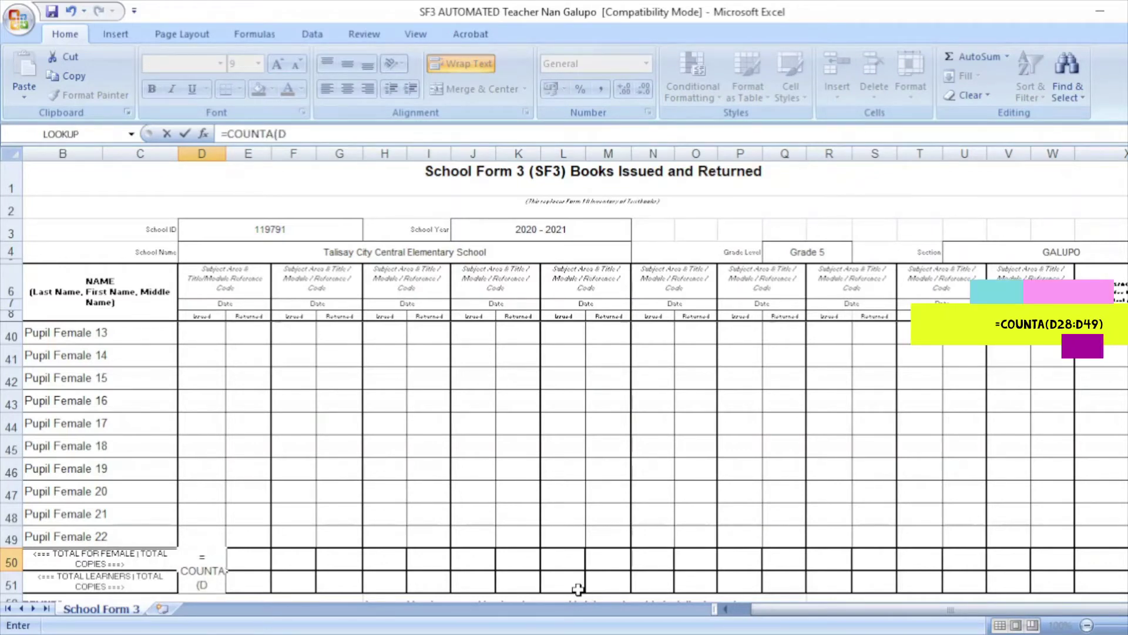
text(28)
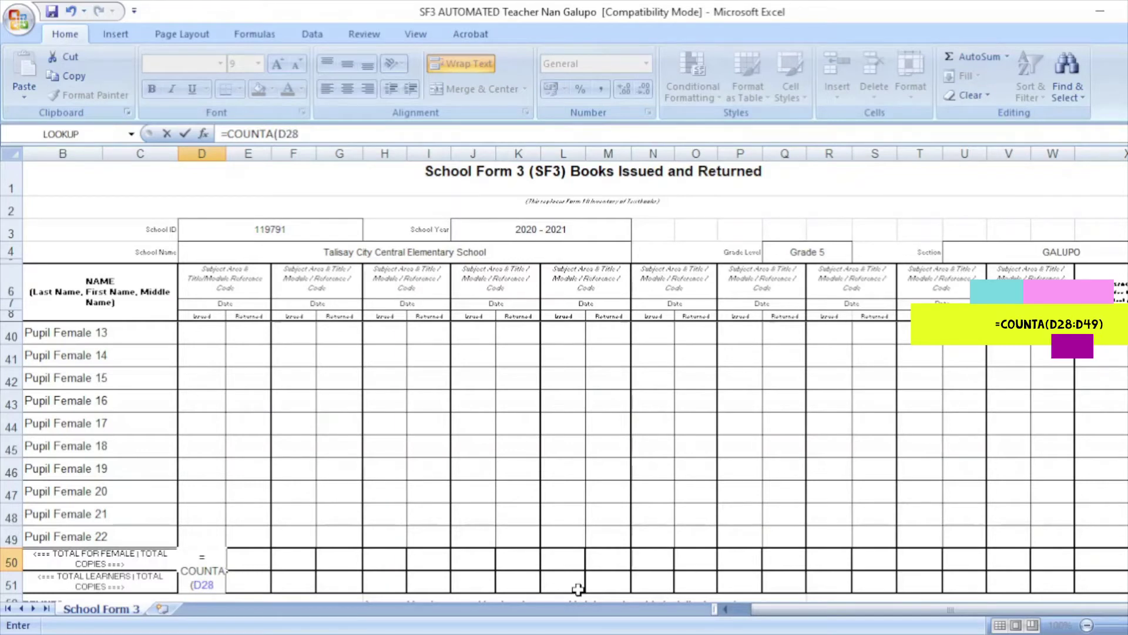
text(:)
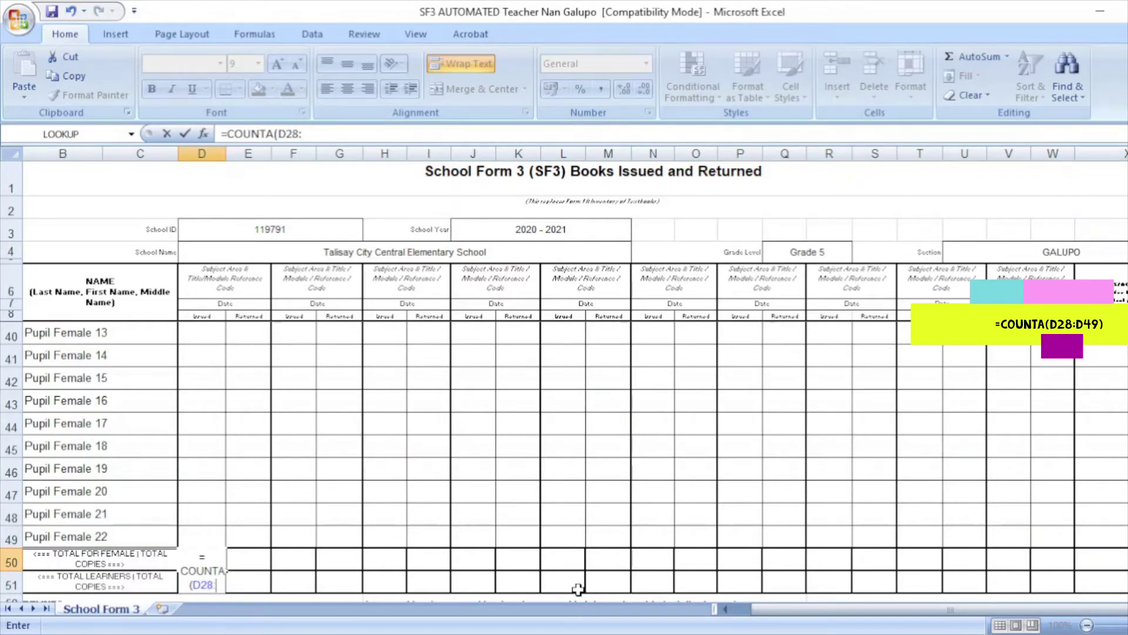
text(D)
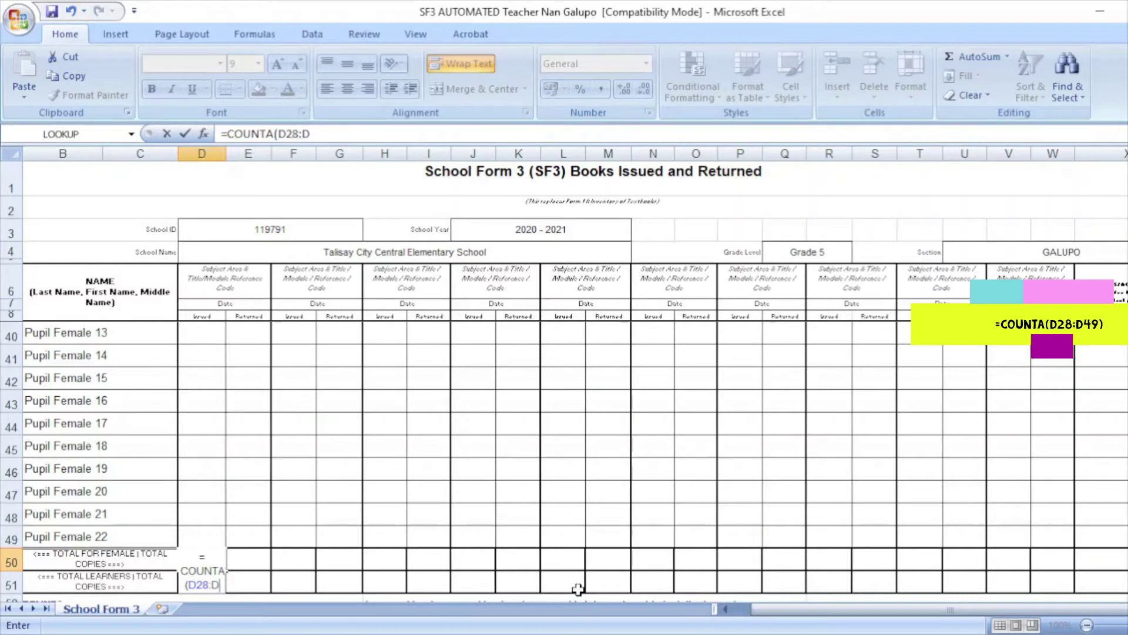
text(49))
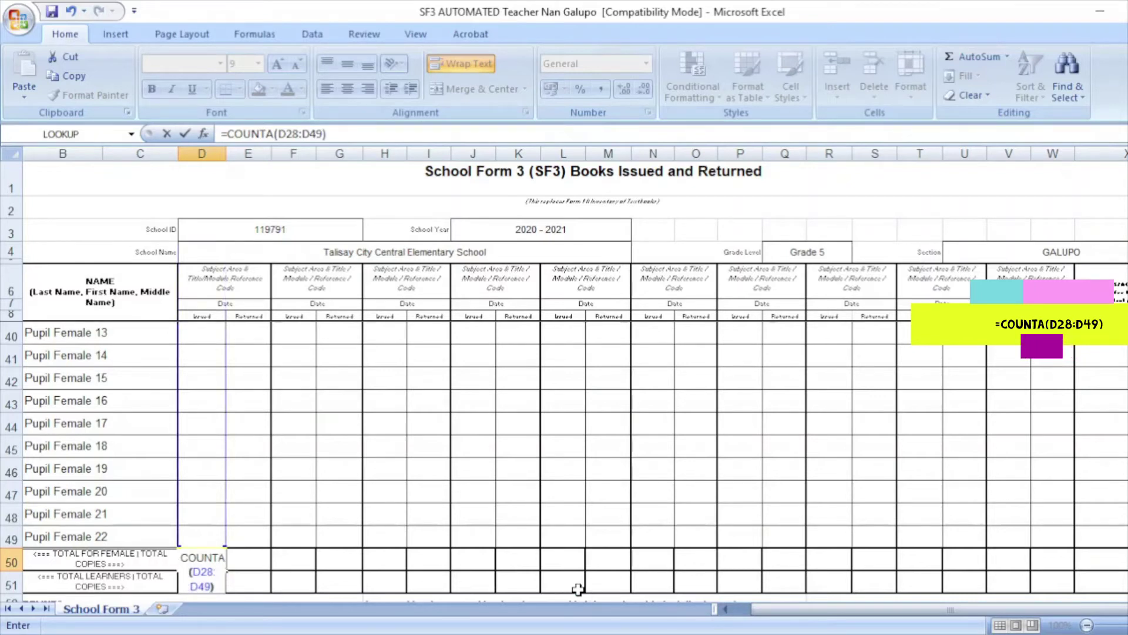
key(Return)
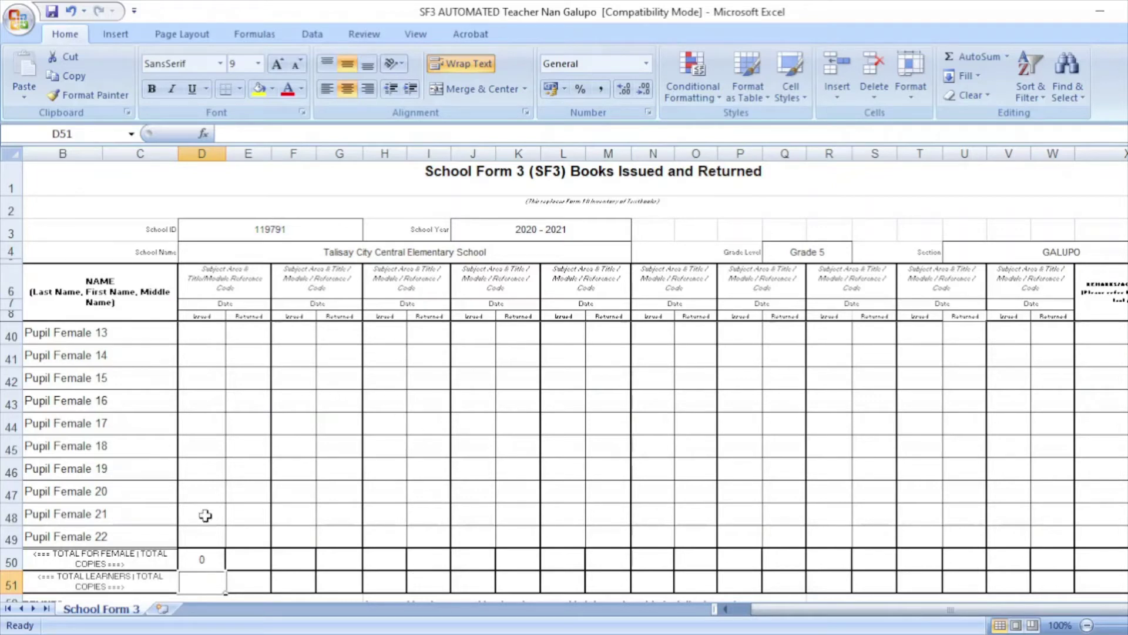
Enter =SUM(D27,D50) in the first Issued column of the TOTAL LEARNERS row, cell D51.
text(=)
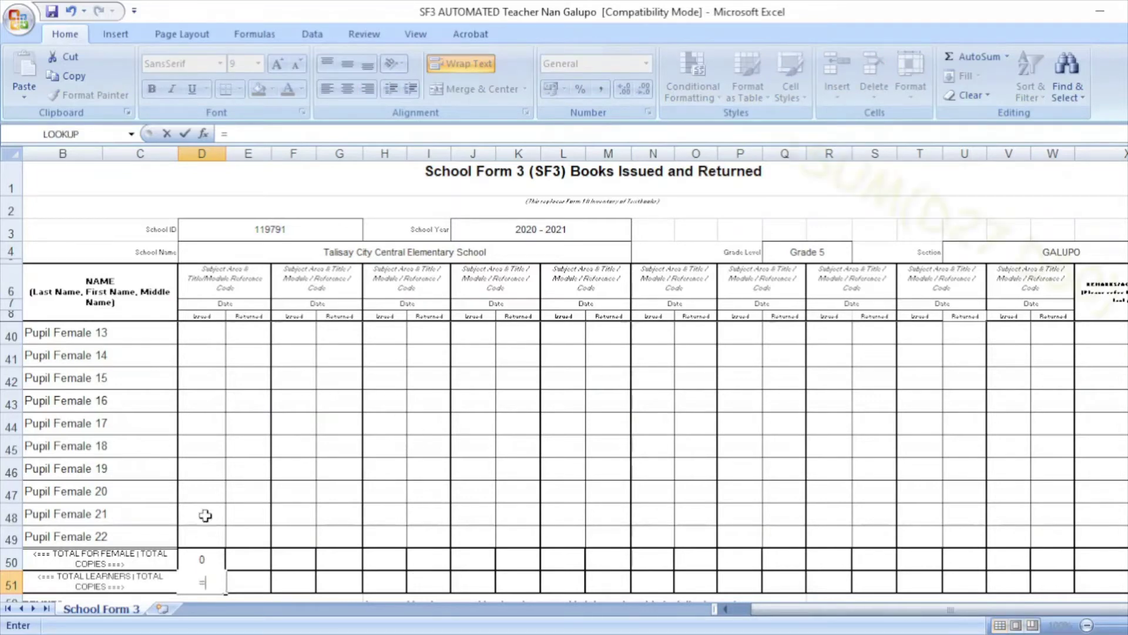
text(SUM)
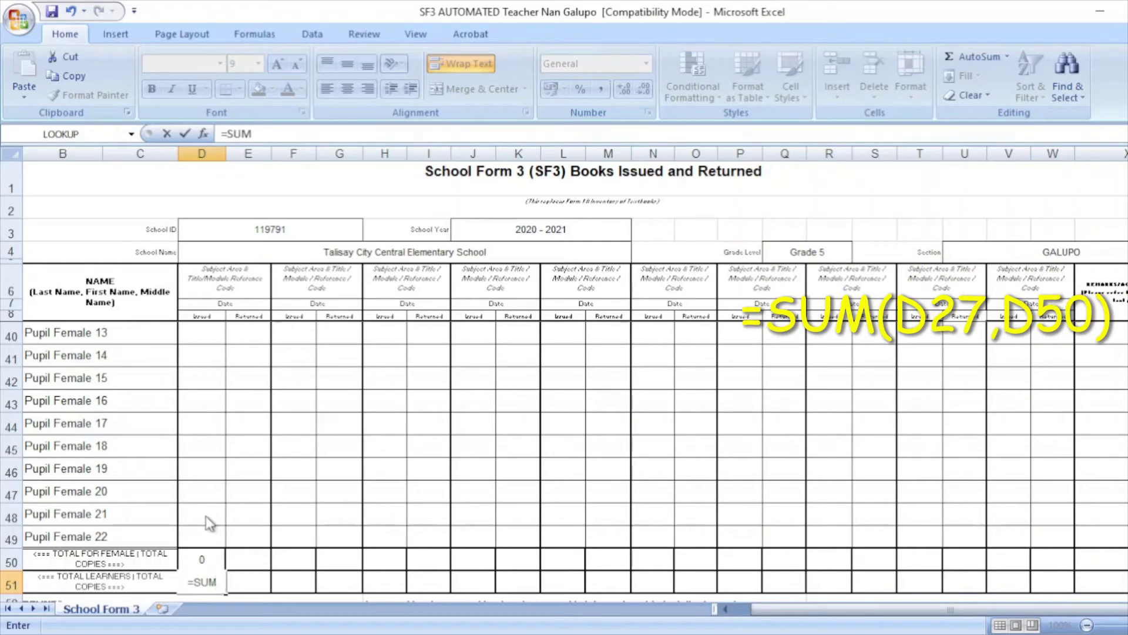
text((D27)
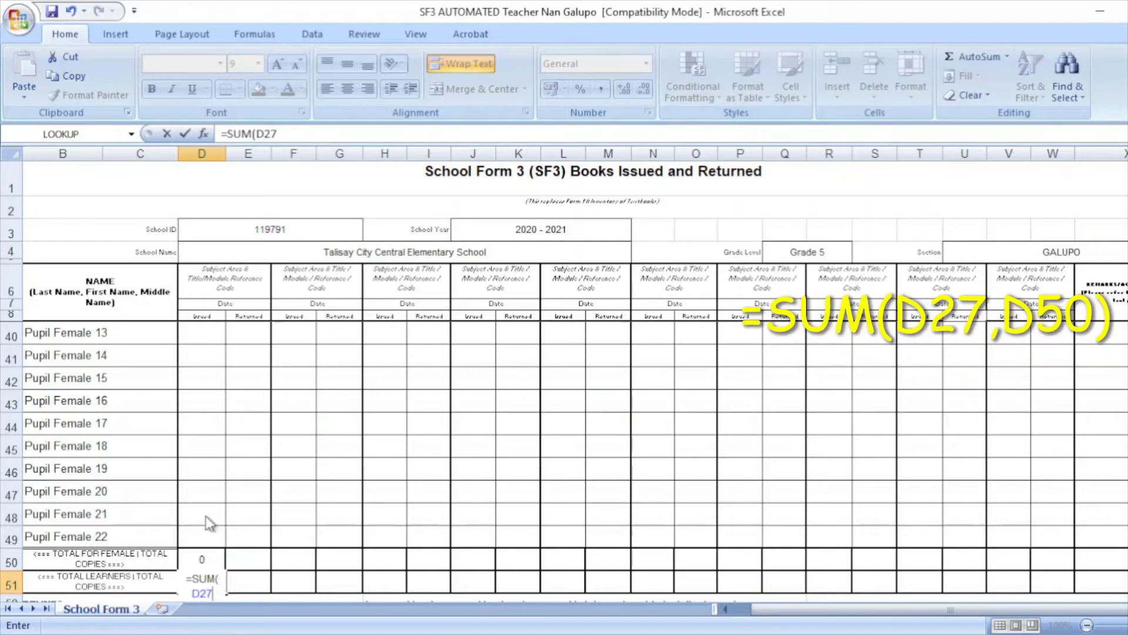
text(,D)
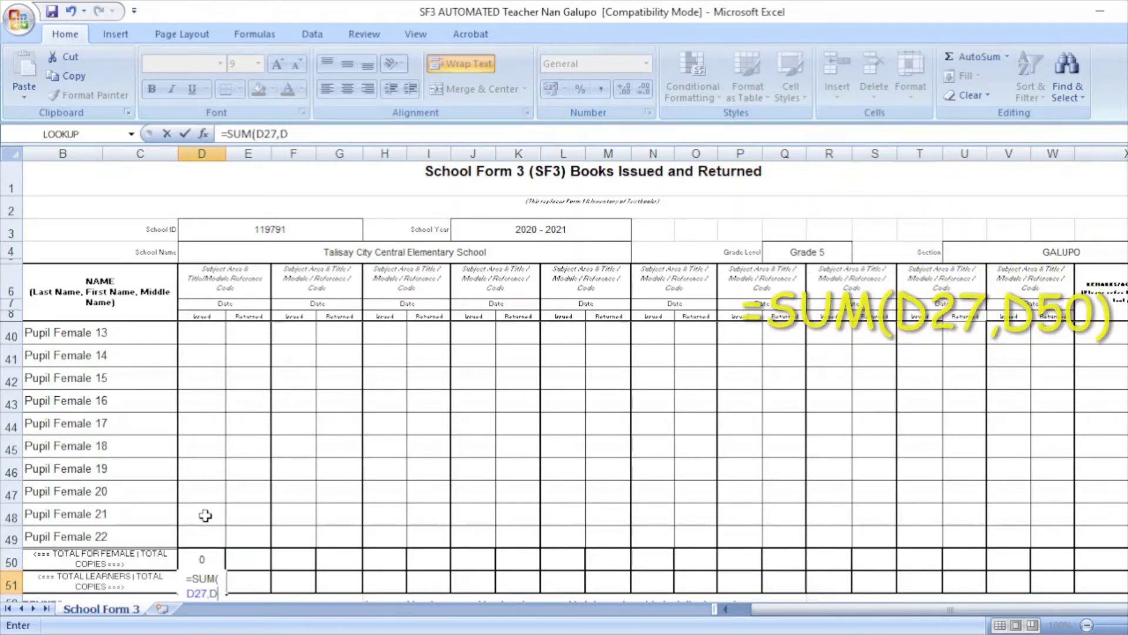
text(50)
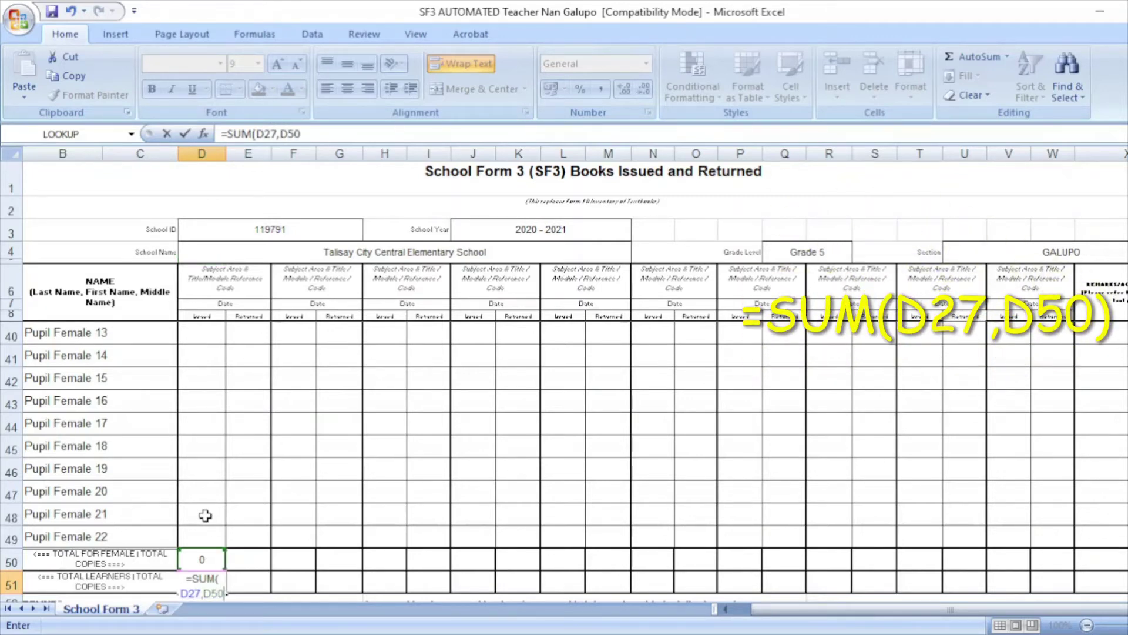
text())
key(Return)
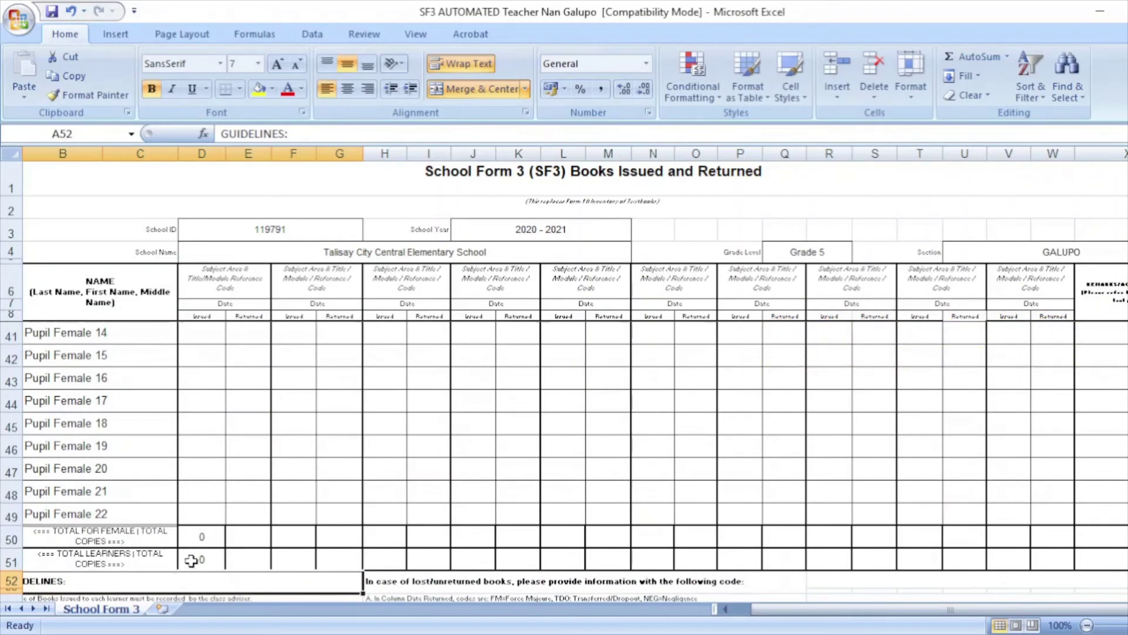
Check the total learners formula in D51 against the male total in D27 and the female total in D50.
click(191, 560)
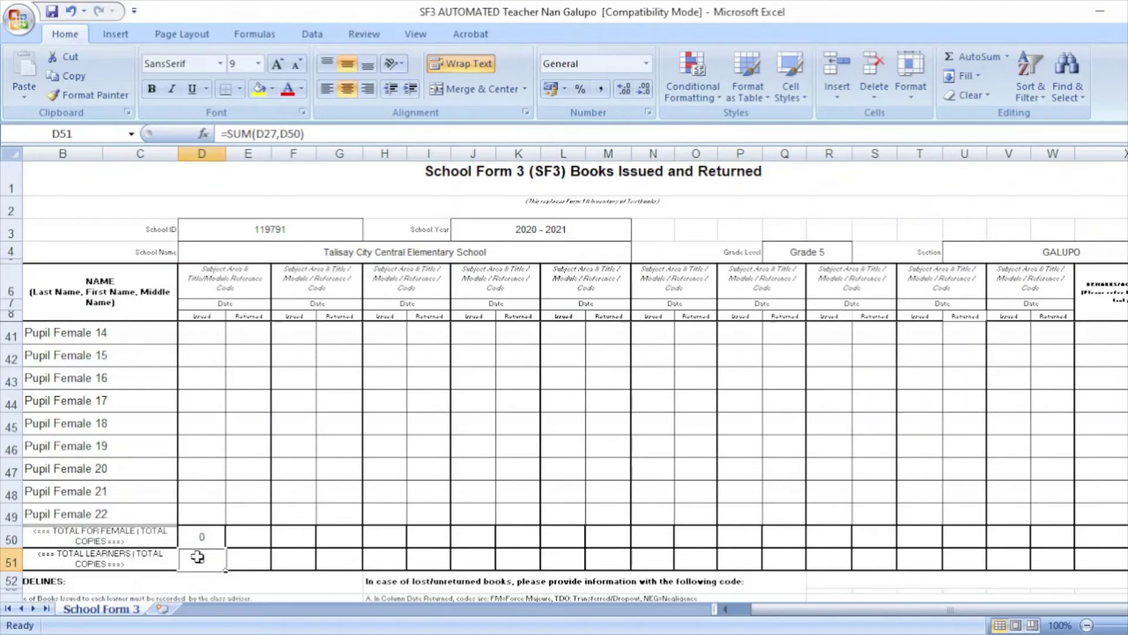
scroll(206, 449, up, 5)
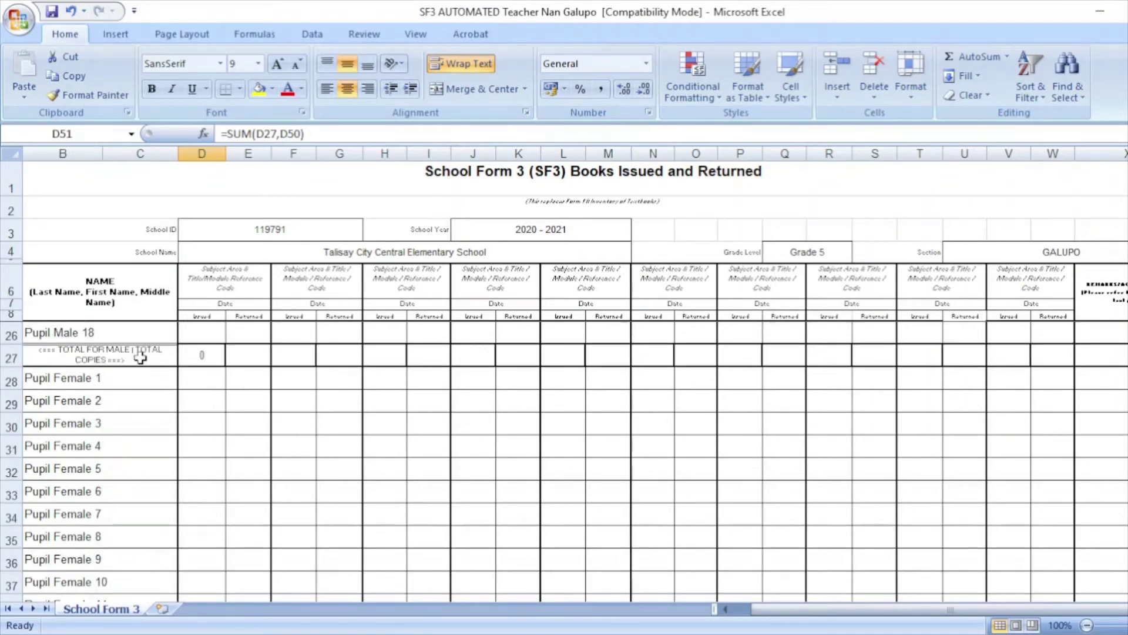
click(202, 357)
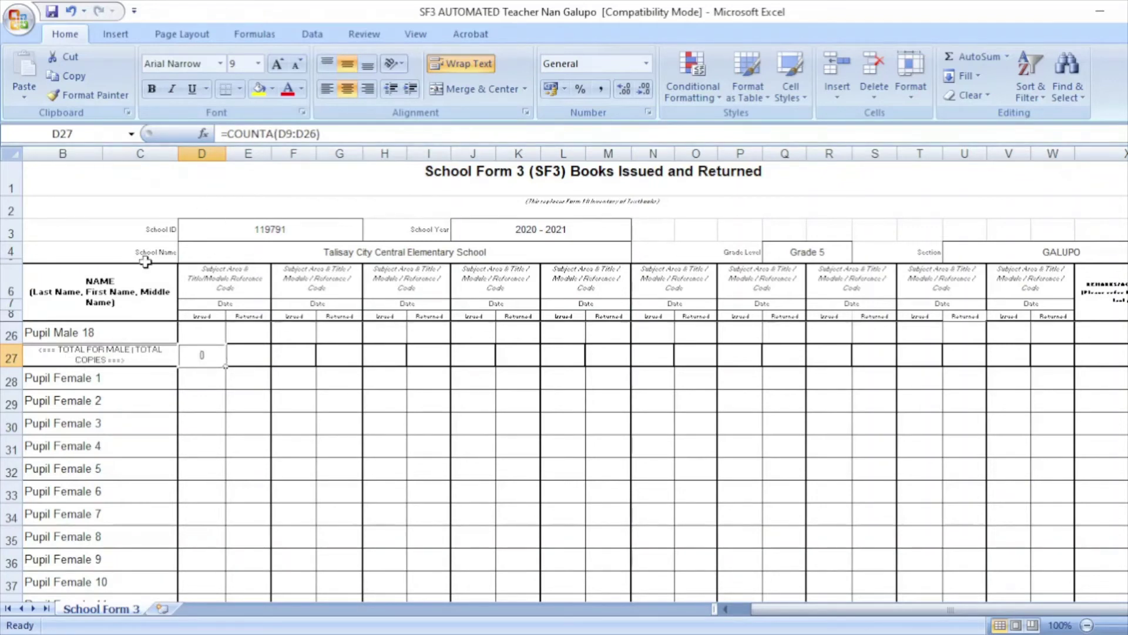
scroll(214, 466, down, 6)
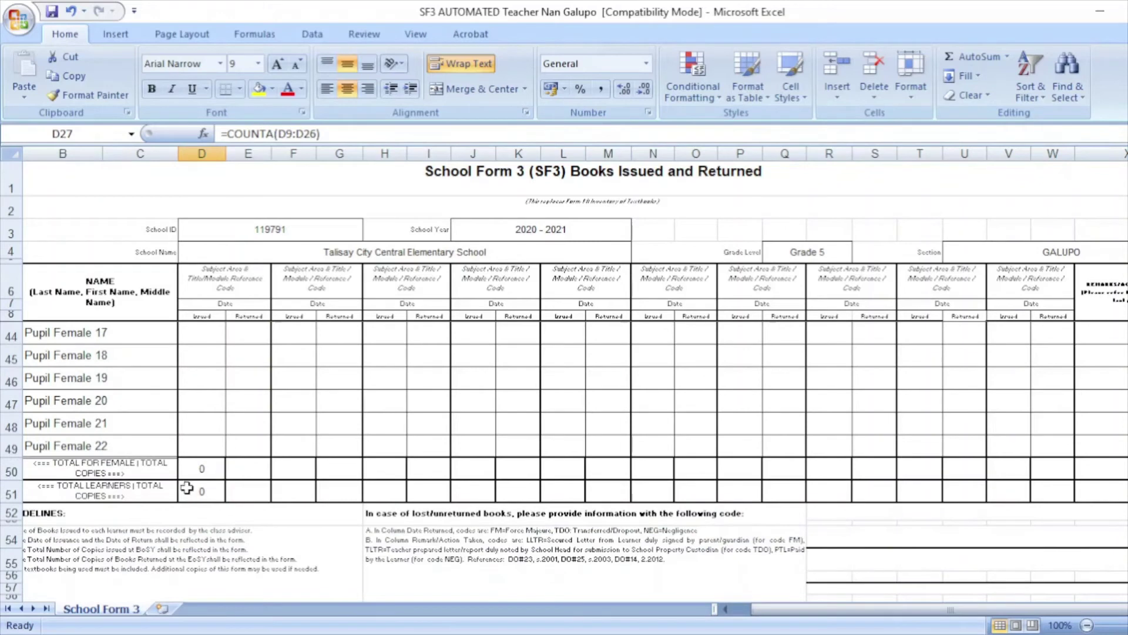
click(204, 493)
click(204, 469)
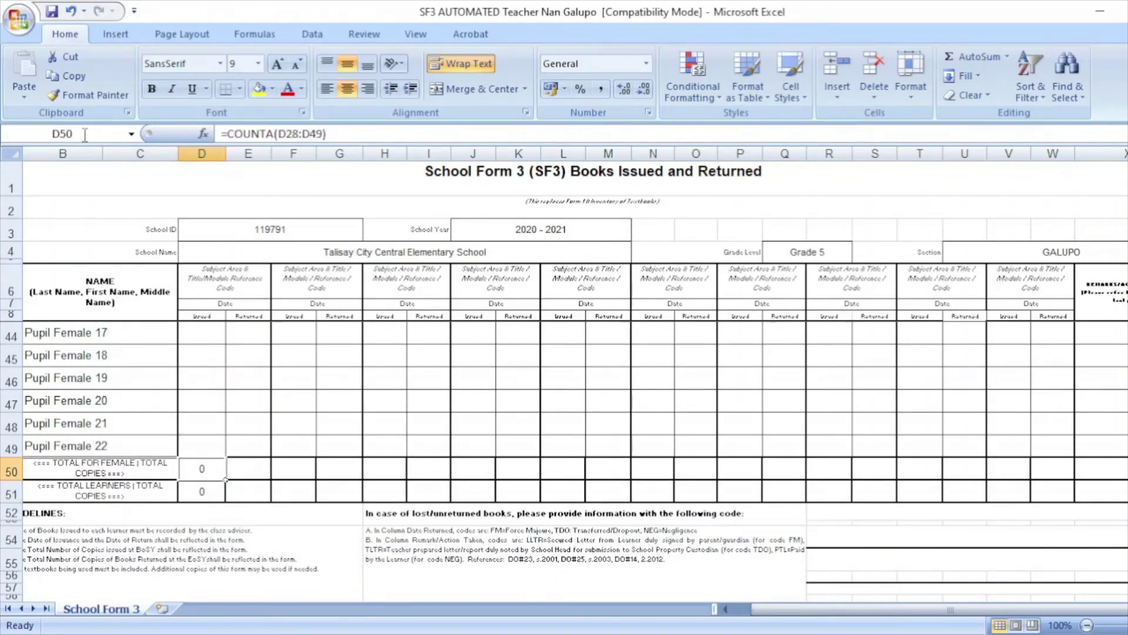
click(212, 494)
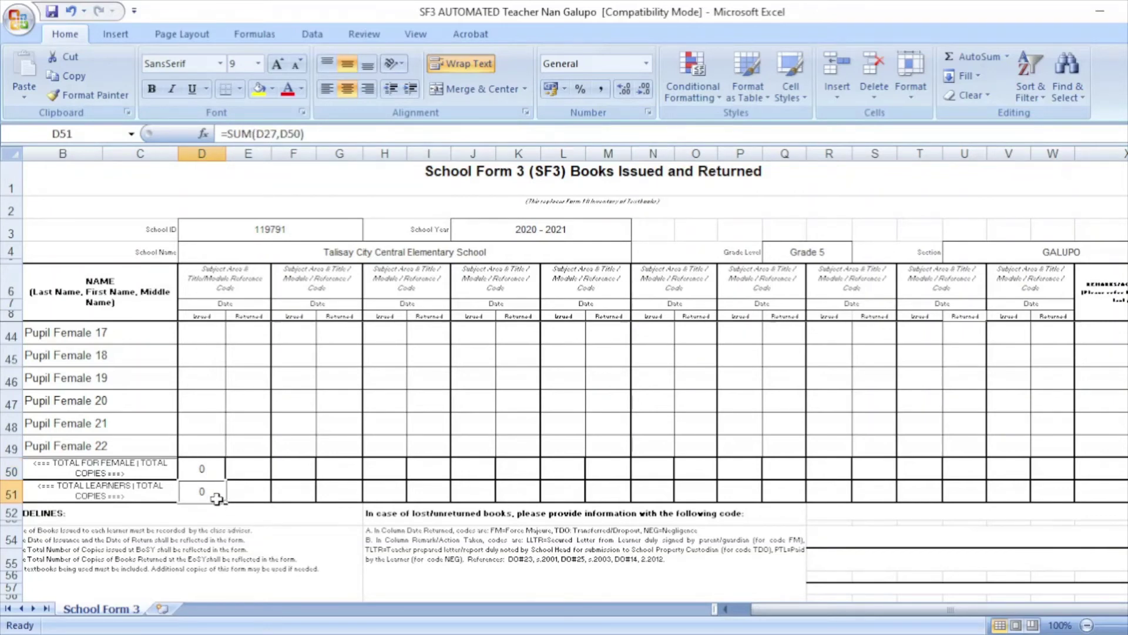
Fill the TOTAL FOR MALE formula from D27 across the row through column W.
scroll(212, 468, up, 9)
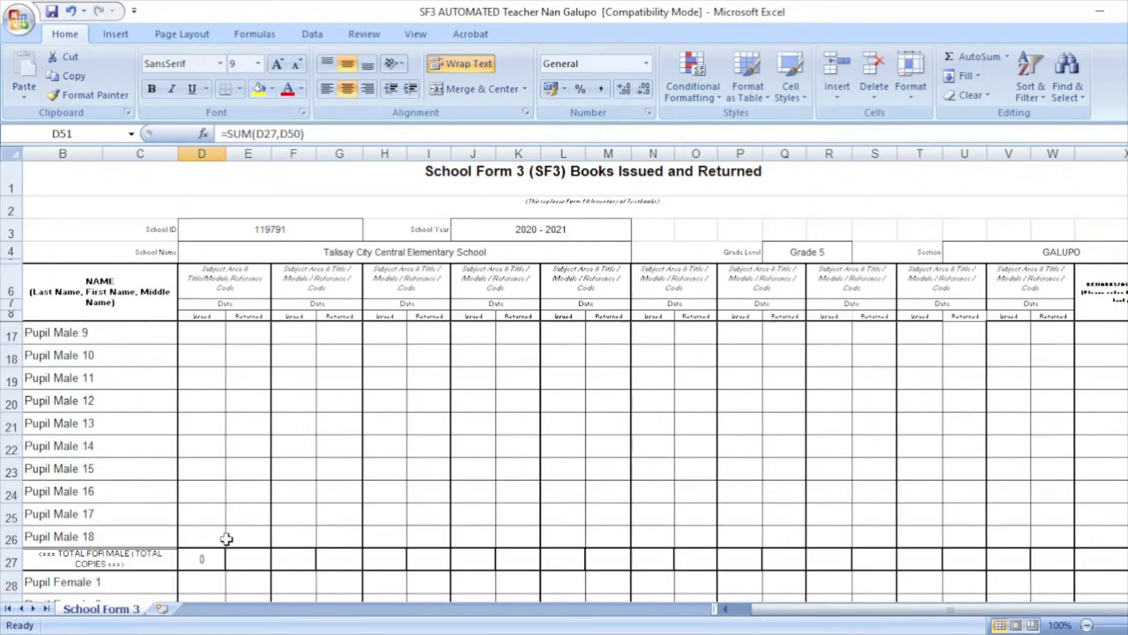
click(209, 562)
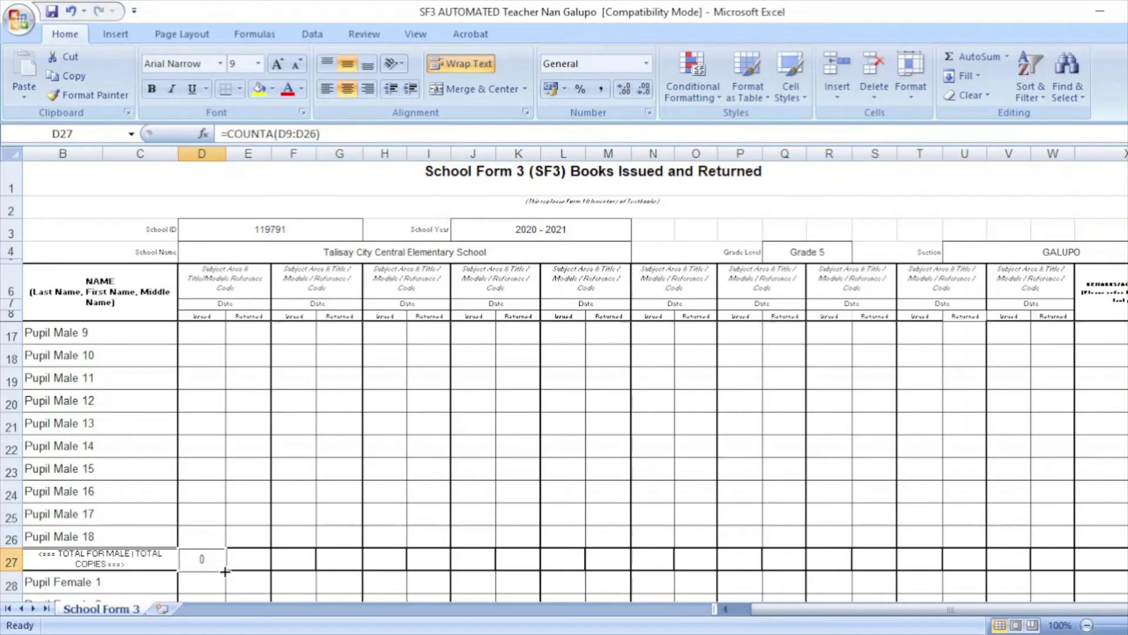
drag(225, 571, 1060, 571)
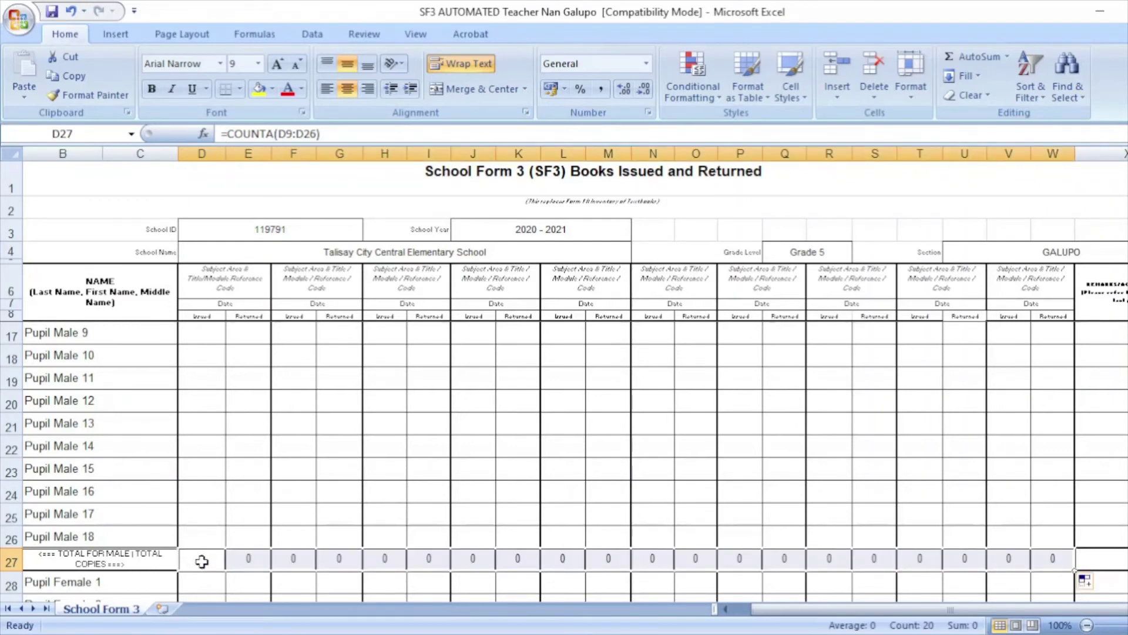
Fill the TOTAL FOR FEMALE formula from D50 and the TOTAL LEARNERS formula from D51 across their rows through column W.
scroll(201, 561, down, 7)
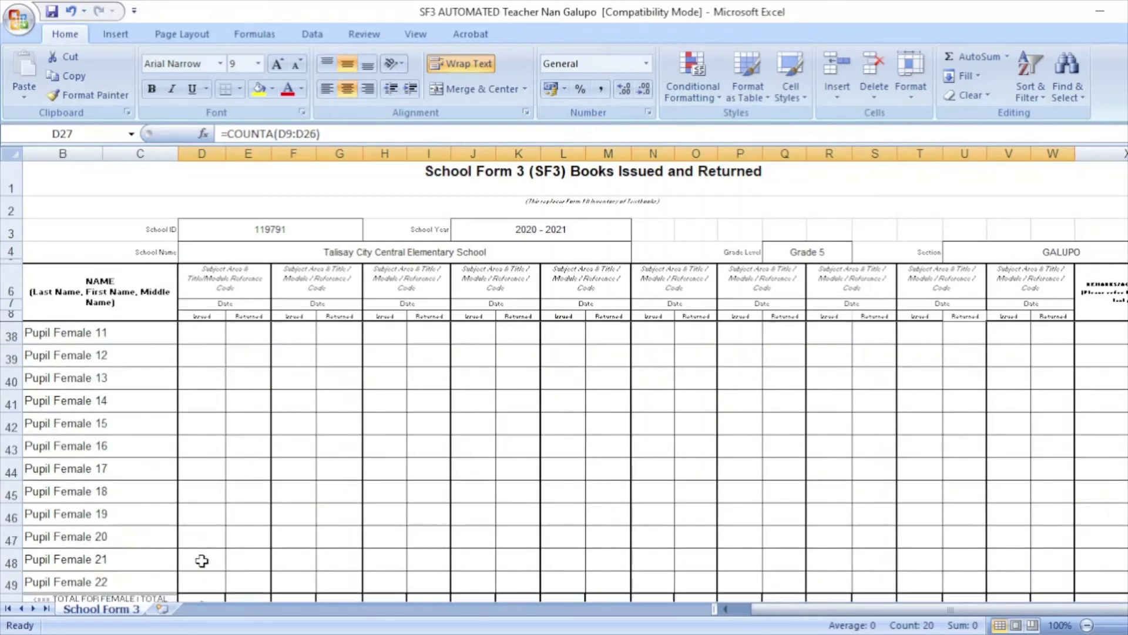
scroll(201, 562, down, 1)
click(209, 536)
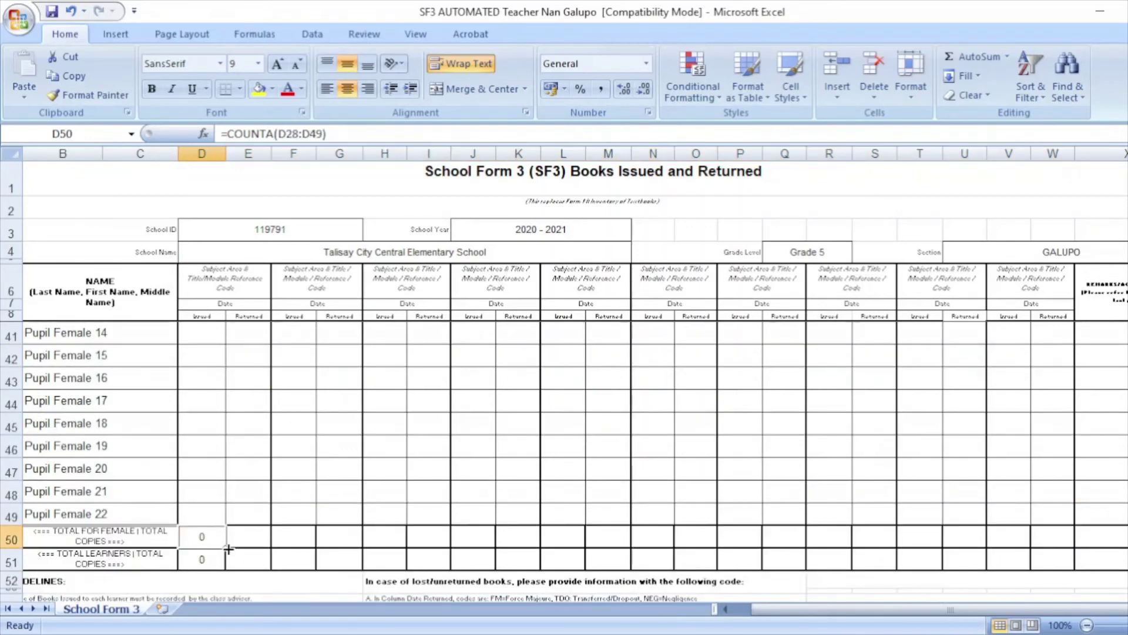
drag(224, 548, 1053, 548)
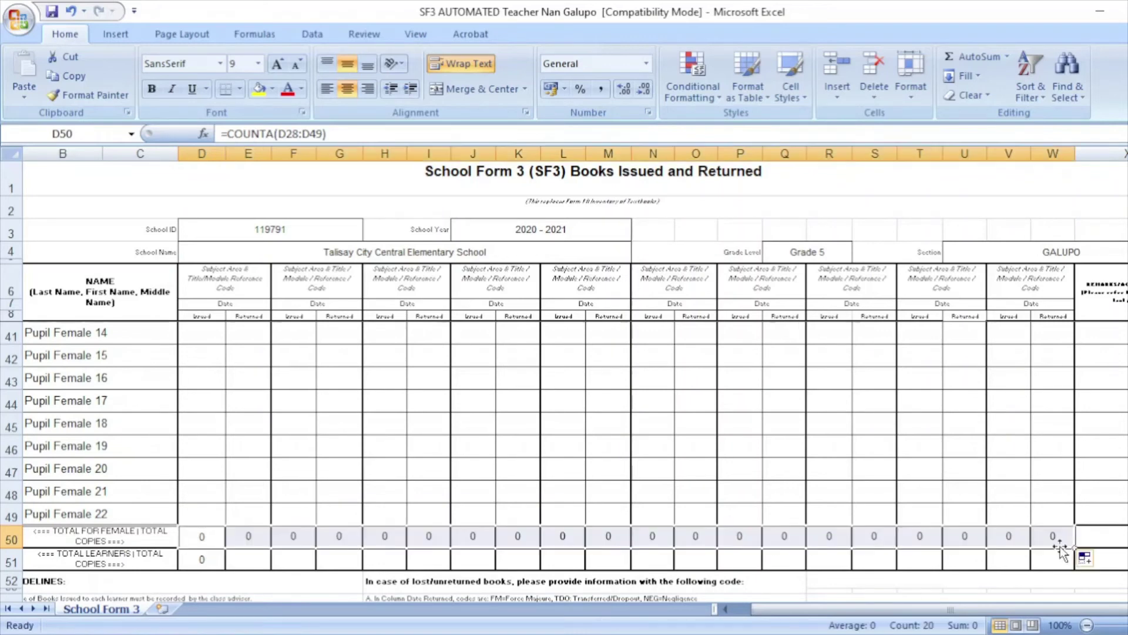
click(203, 559)
drag(224, 572, 1055, 563)
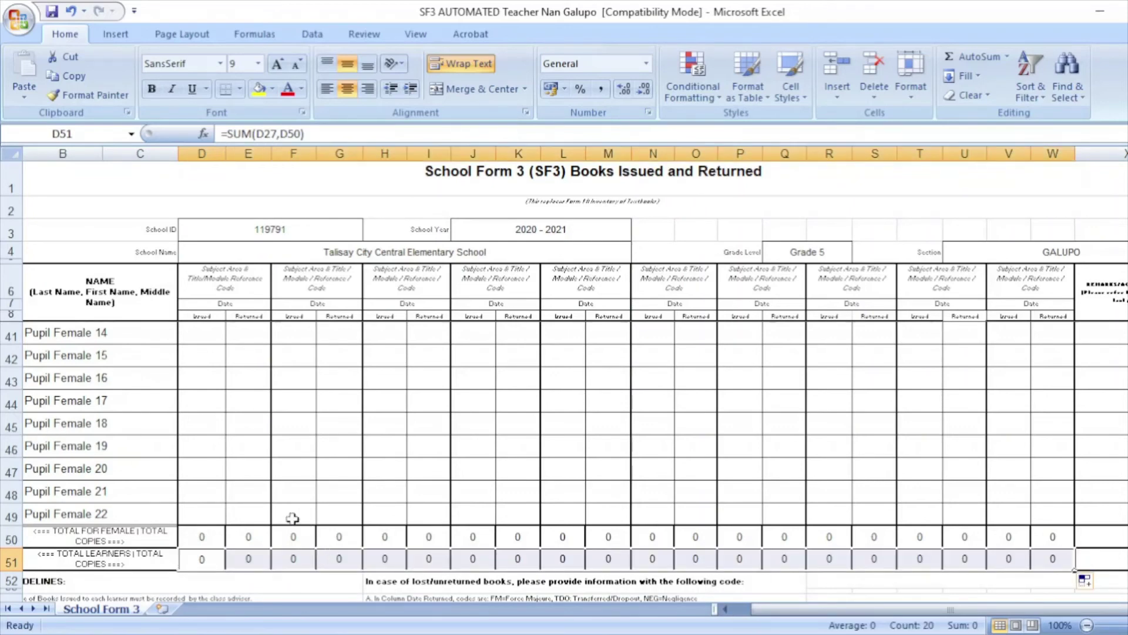
Enter the issue date 10/03/2021 for Pupil Male 1 and Pupil Male 2 in D9 and D10, and check the male total.
scroll(209, 511, up, 11)
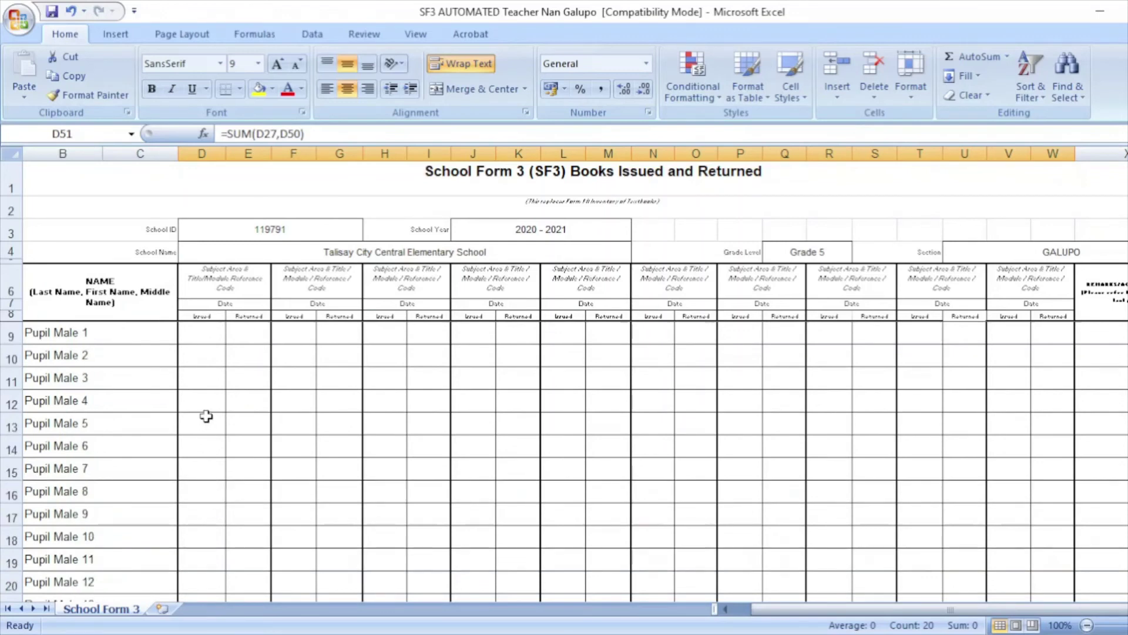
click(201, 334)
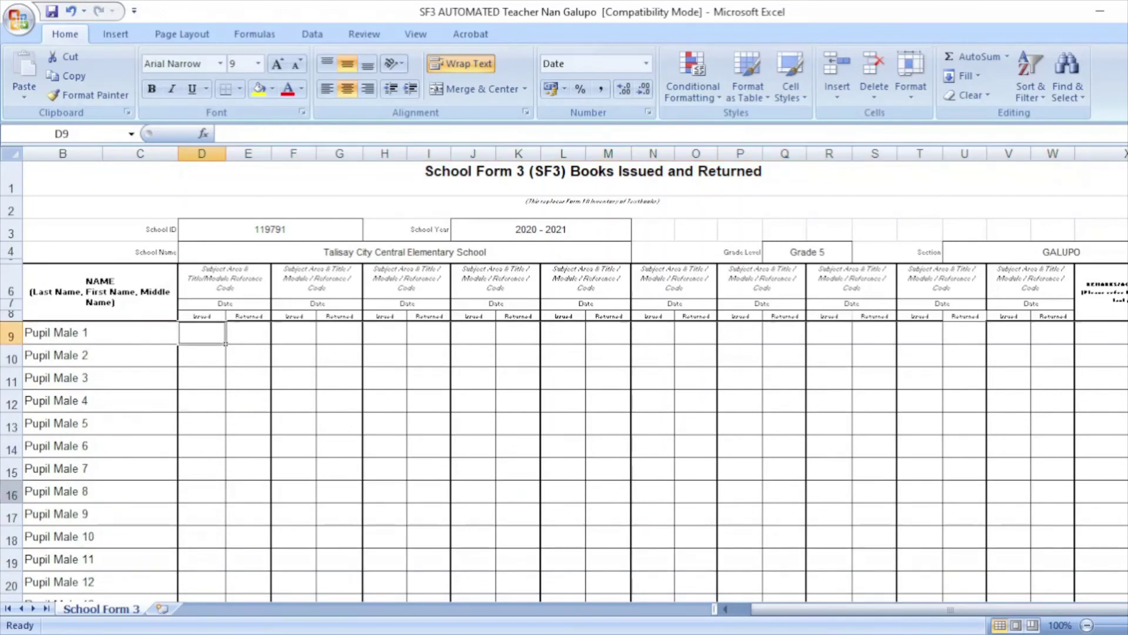
text(10/03/2021)
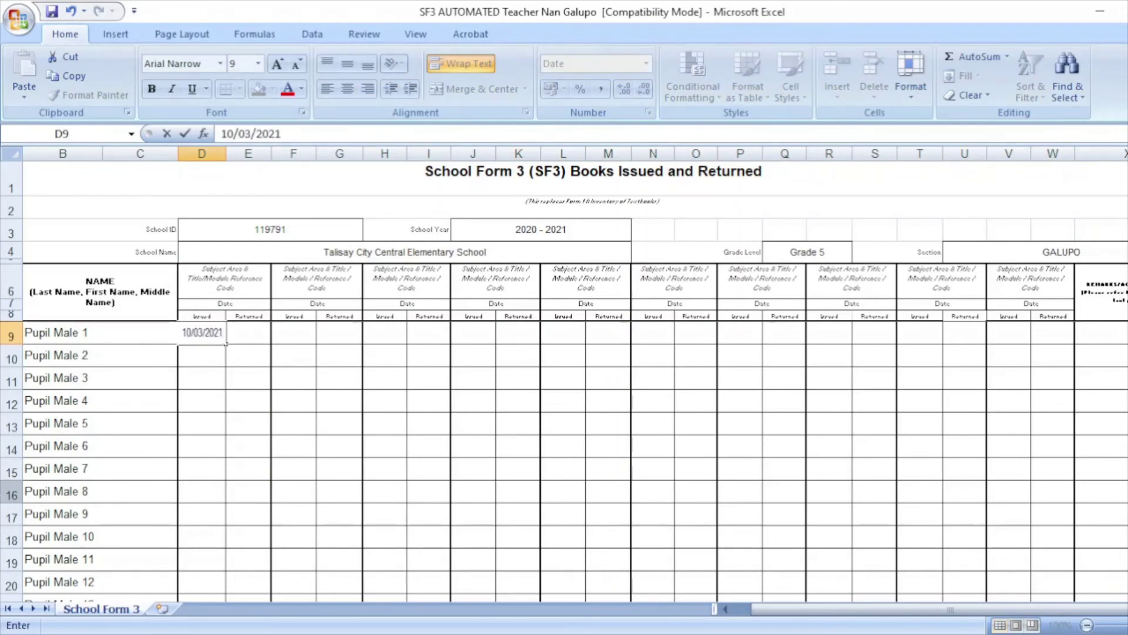
key(Return)
text(10)
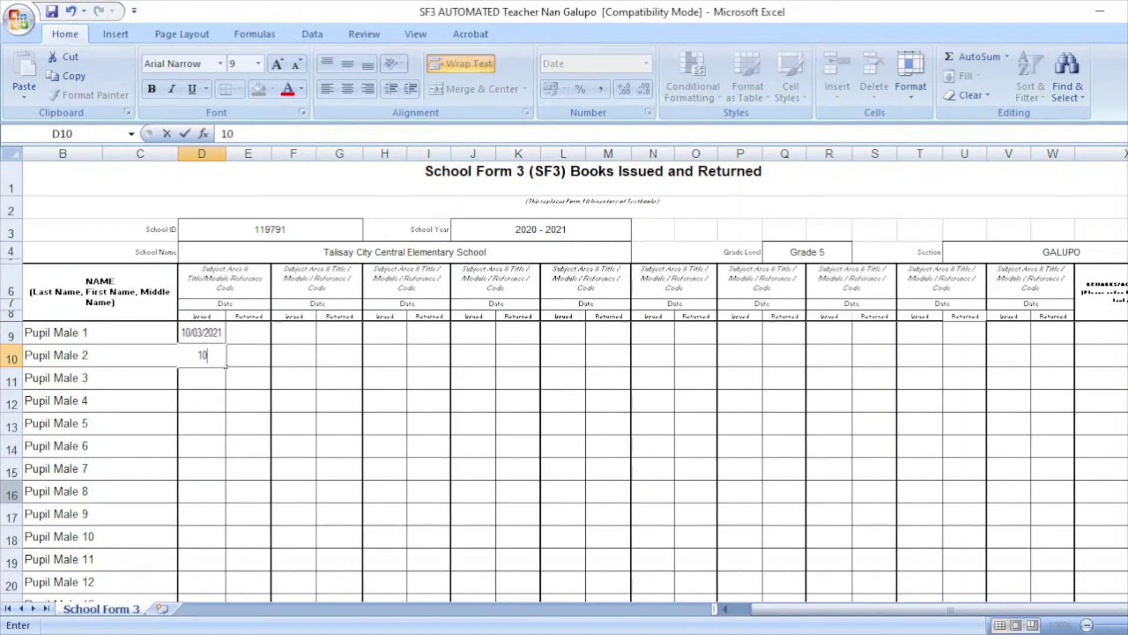
text(/03/2021)
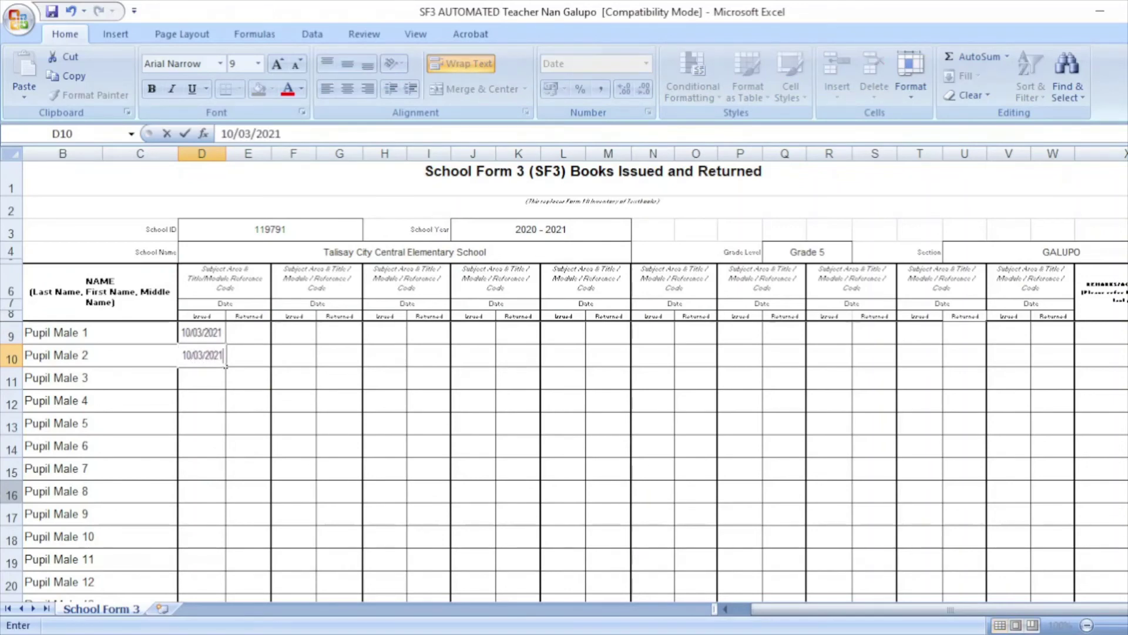
key(Return)
key(ctrl+Down)
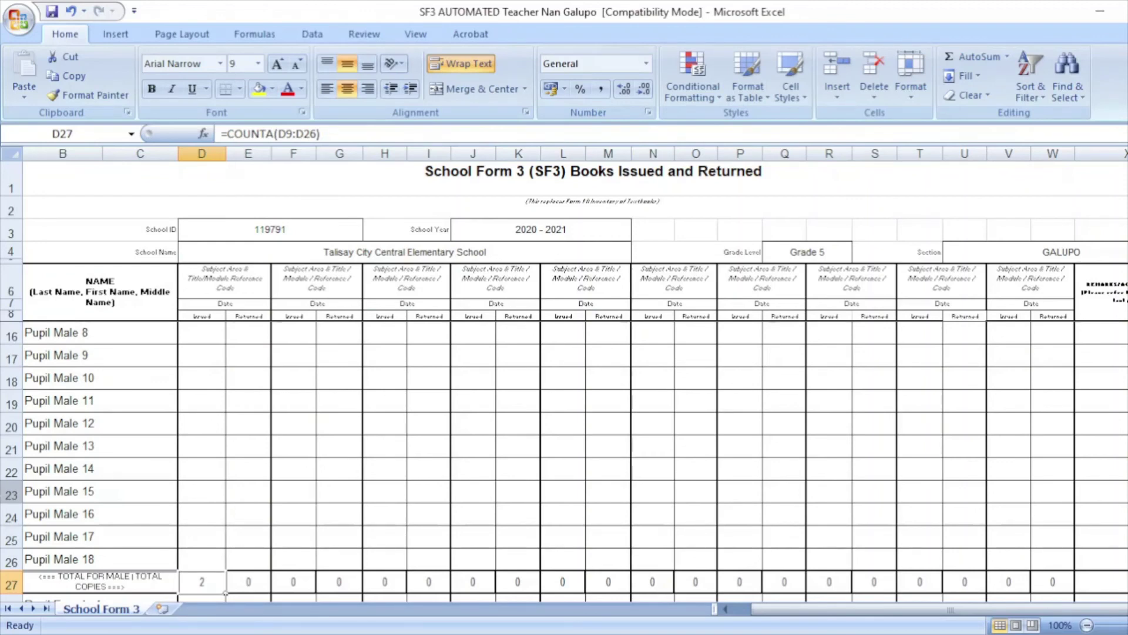
Fill the issue date series from D10 down through Pupil Male 18 in D26, and check the male total in D27.
key(Up)
key(Up)
key(Up)
key(Up)
key(Up)
key(Up)
key(Up)
key(Up)
key(Up)
key(Up)
key(Up)
key(Up)
key(Up)
key(Up)
key(Up)
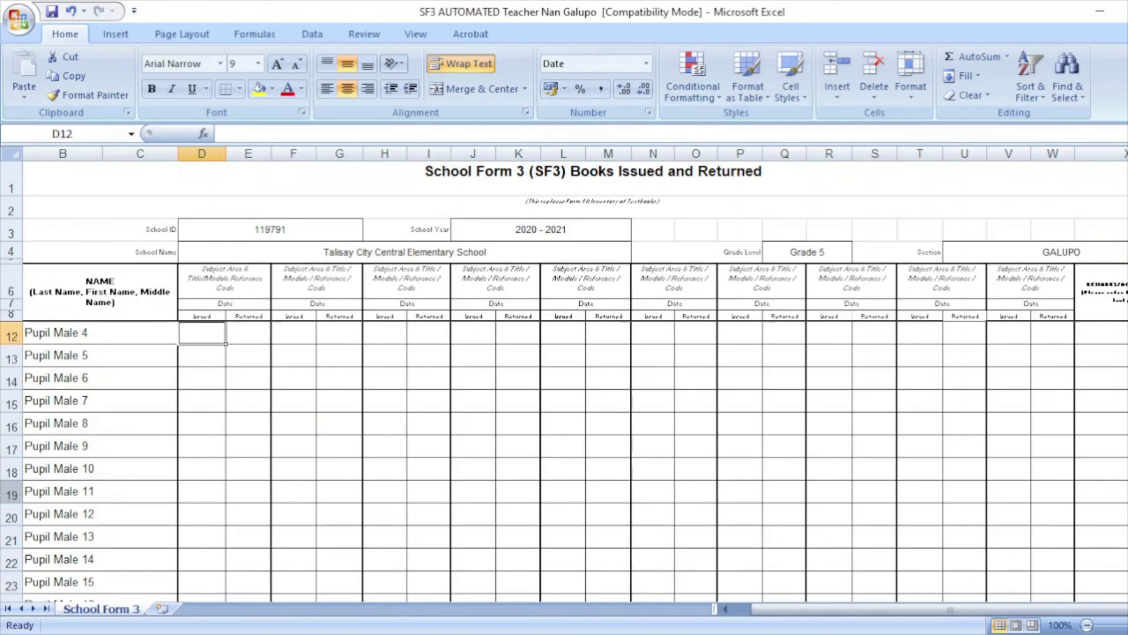
key(Up)
key(Up)
key(Up)
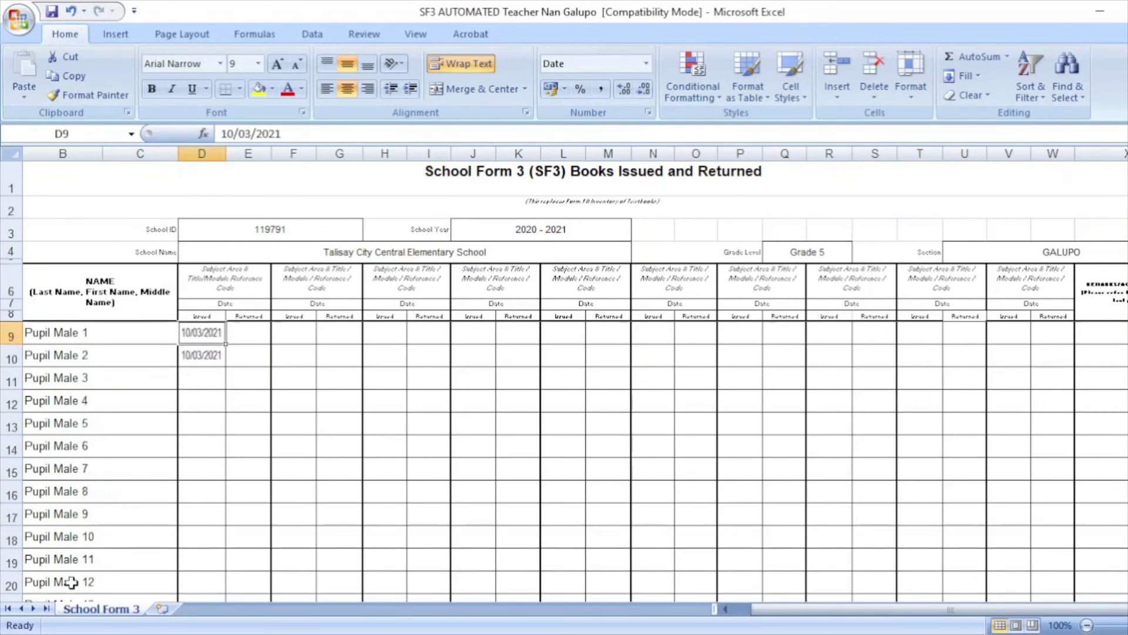
click(206, 360)
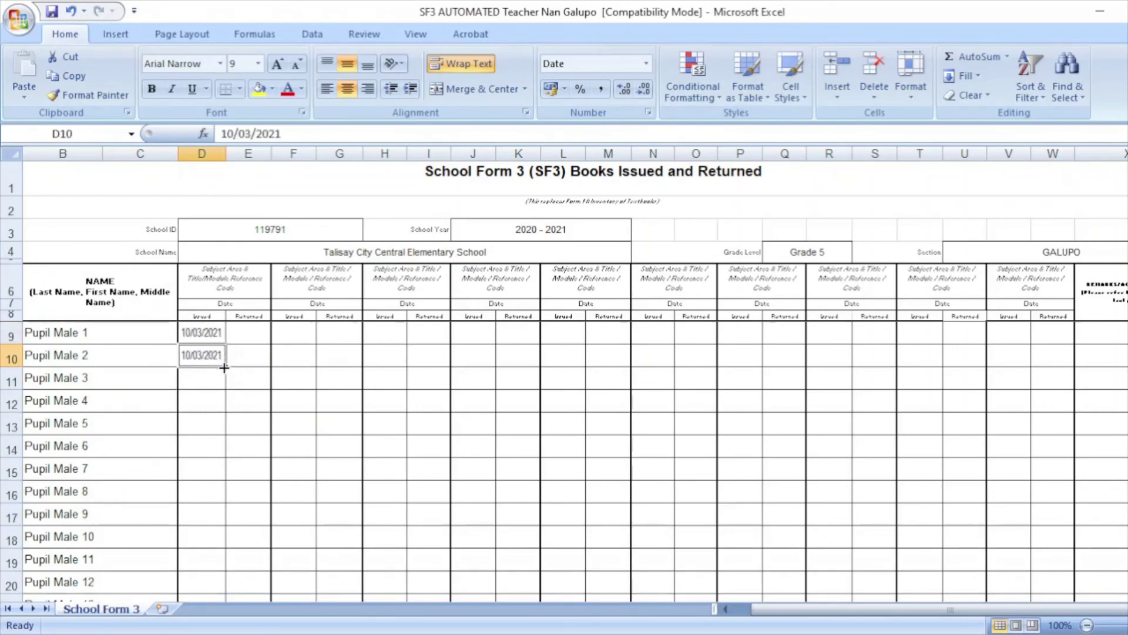
drag(224, 368, 223, 548)
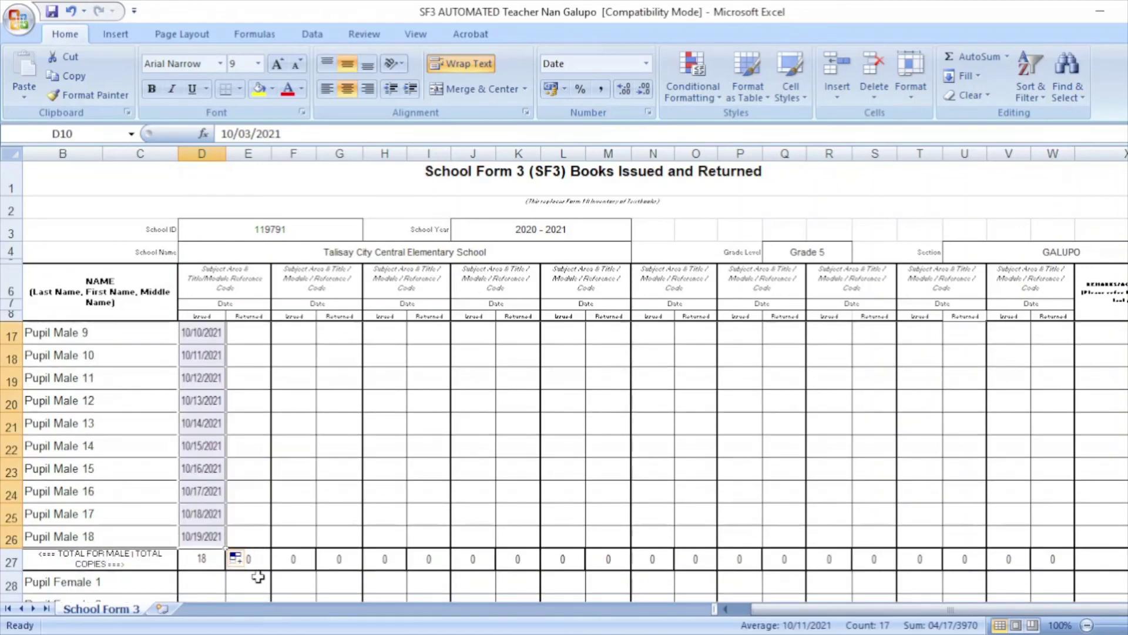
click(203, 560)
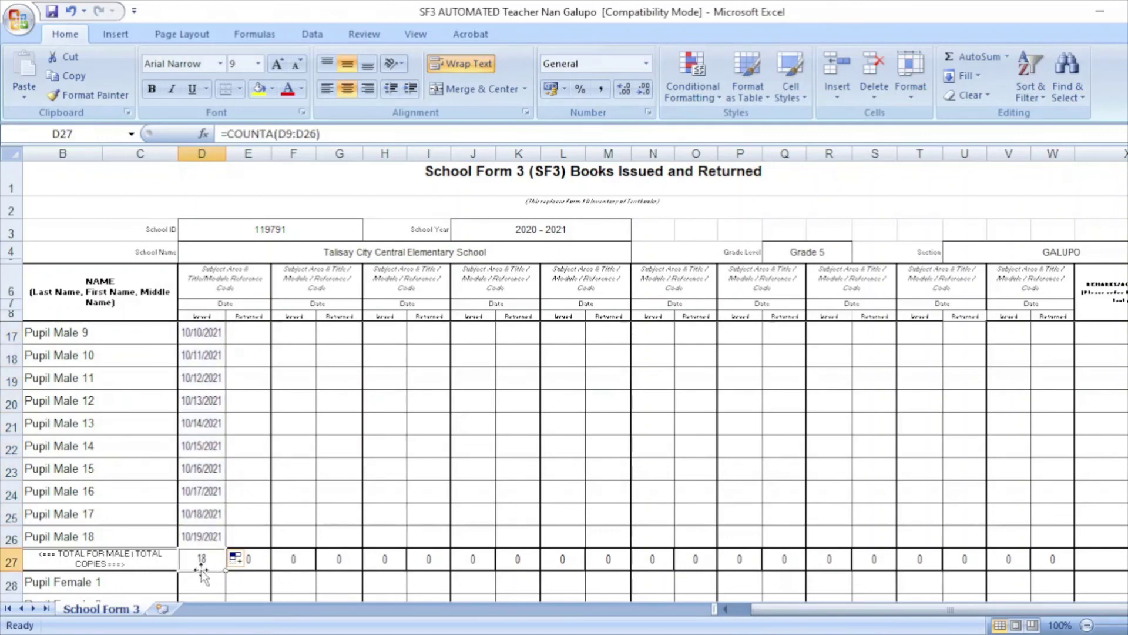
Clear the issue dates of Pupil Male 17 in D25 and Pupil Male 14 in D22 to test the male total.
scroll(236, 511, down, 1)
click(206, 447)
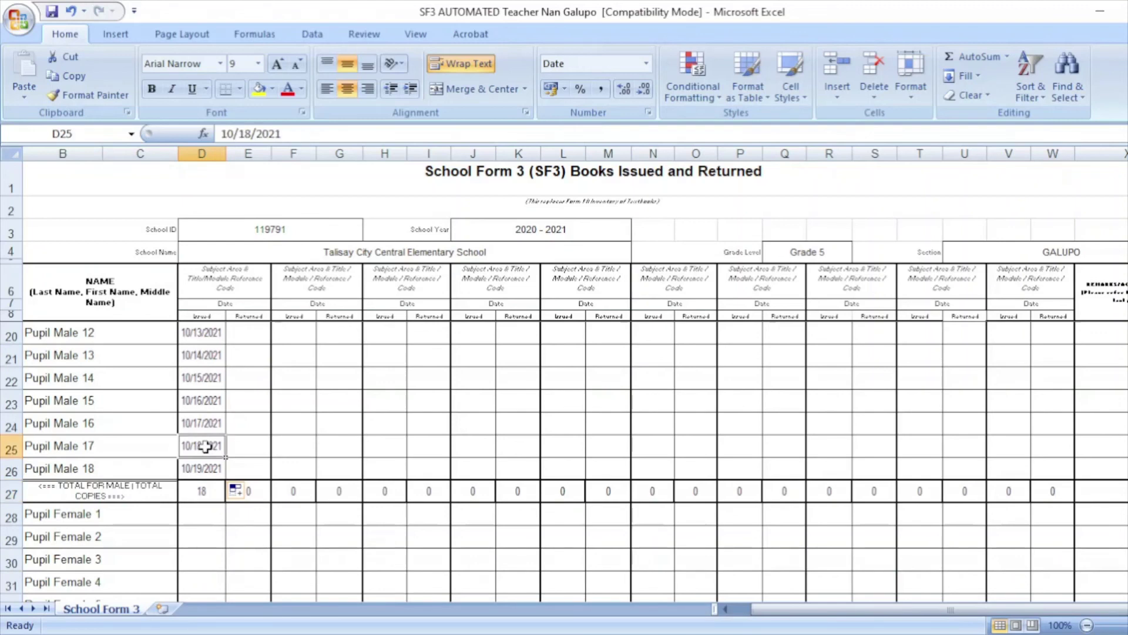
key(Delete)
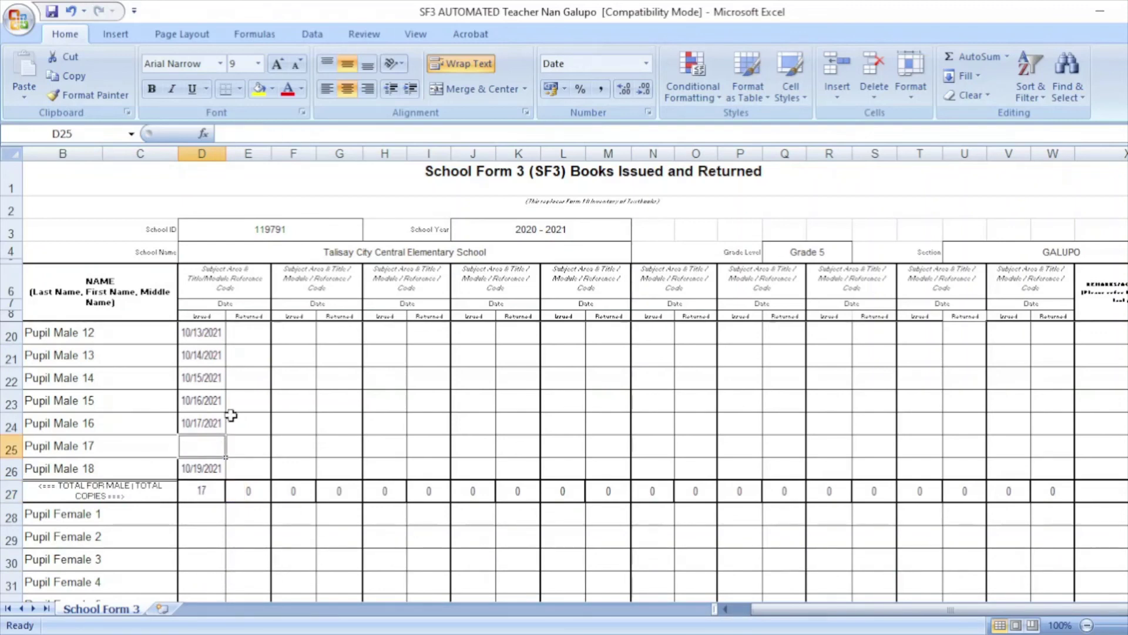
click(209, 382)
key(Delete)
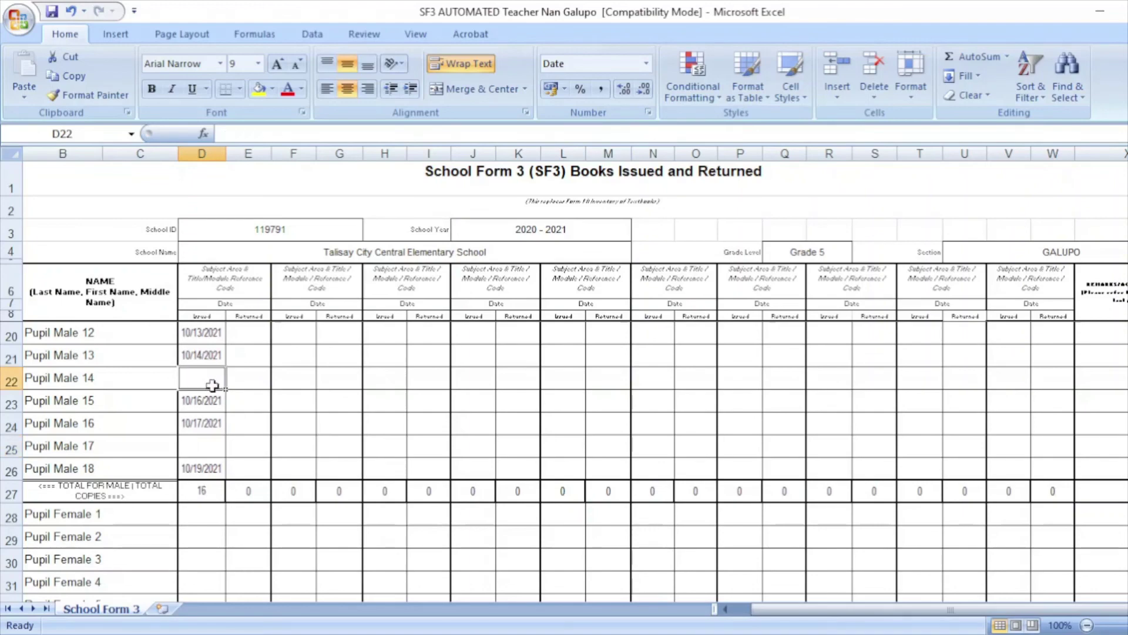
scroll(259, 470, up, 4)
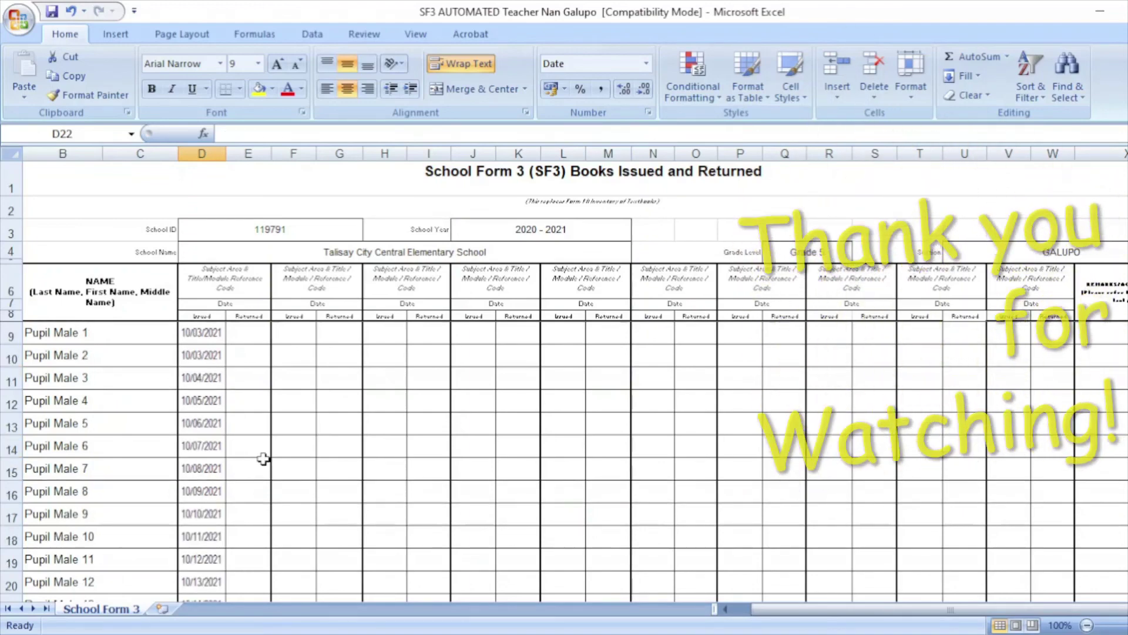